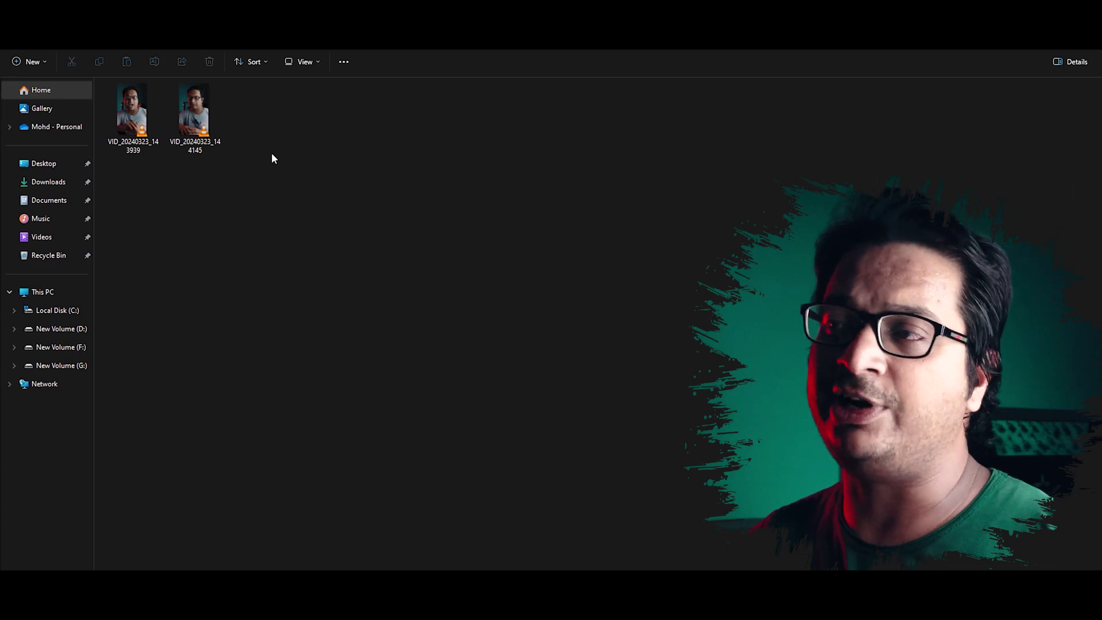
Add the video VID_20240323_144145 to the converter and convert it to MP3 Audio (*.mp3).
{"action": "double_click", "coordinate": [205, 110]}
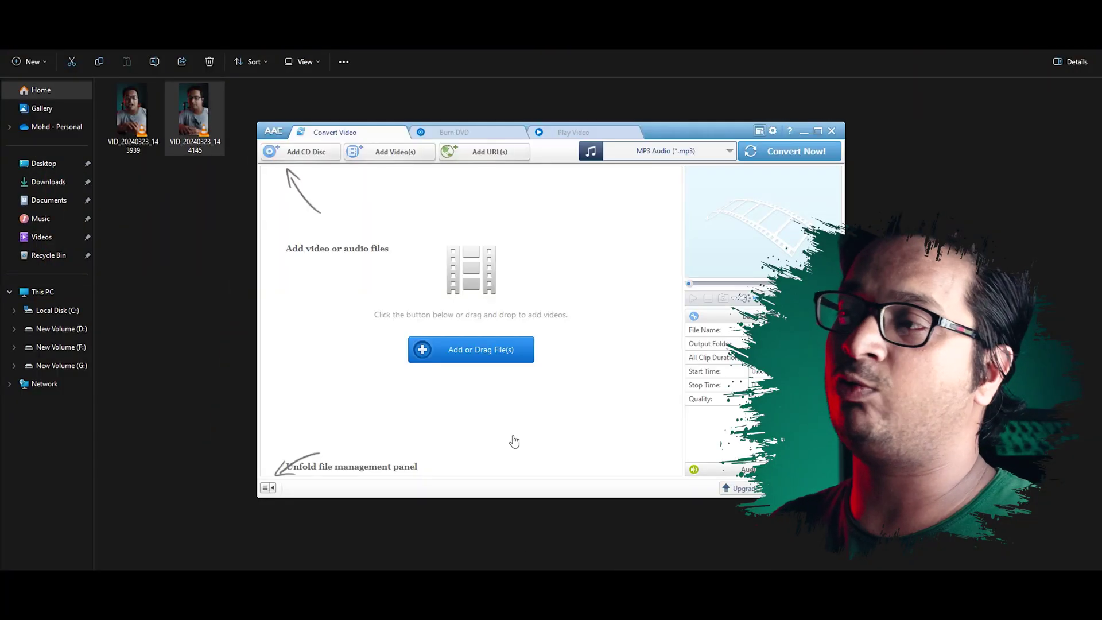
{"action": "left_click", "coordinate": [659, 333]}
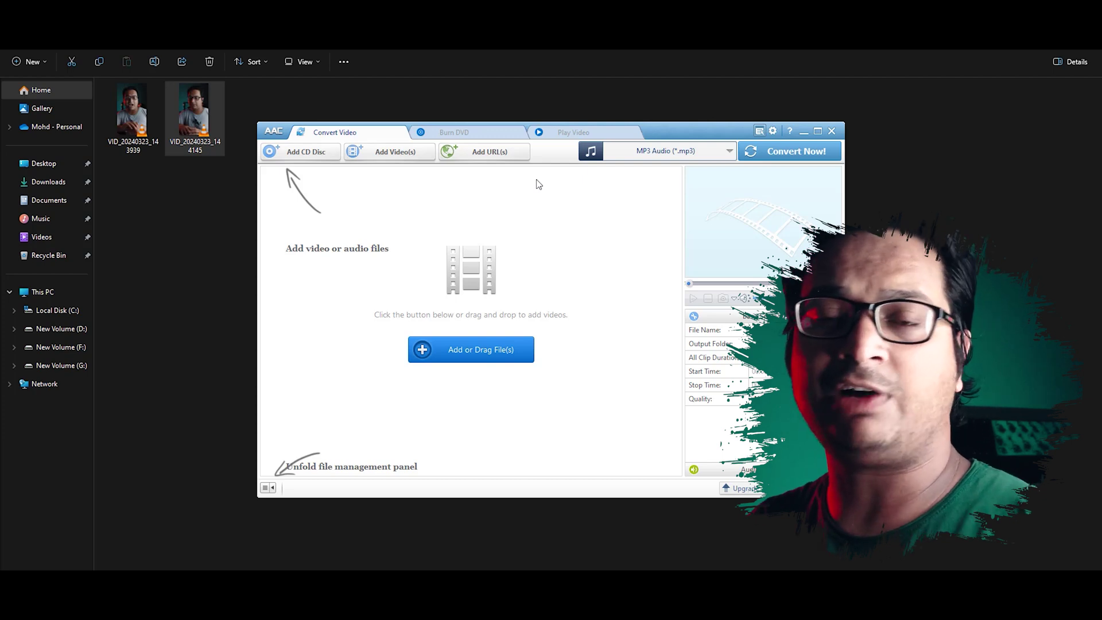
{"action": "left_click_drag", "start_coordinate": [215, 105], "coordinate": [328, 217]}
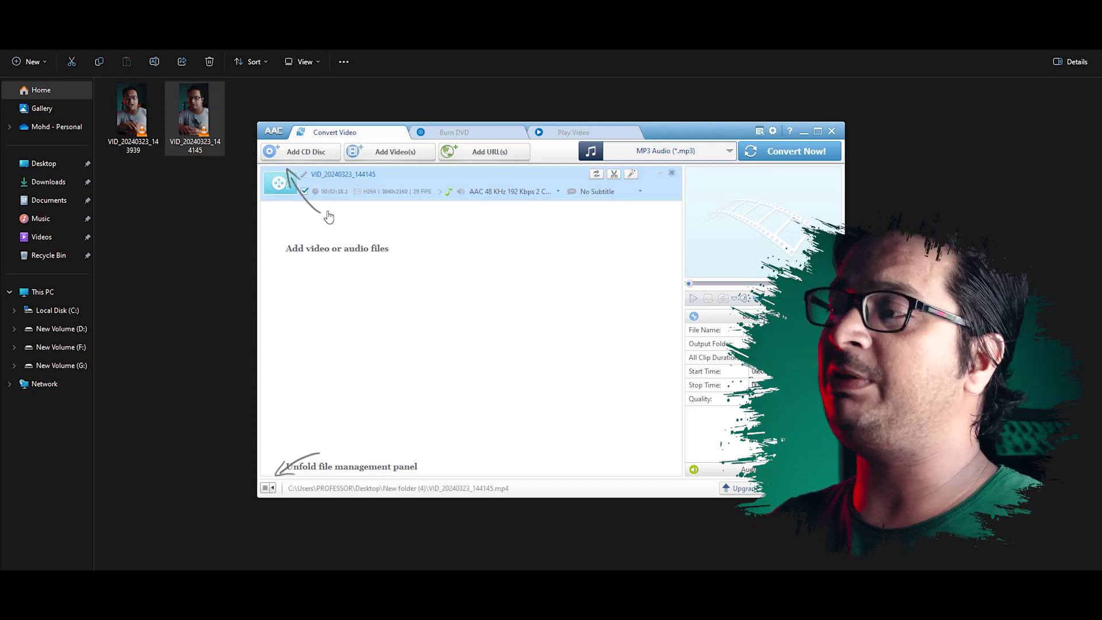
{"action": "left_click", "coordinate": [675, 153]}
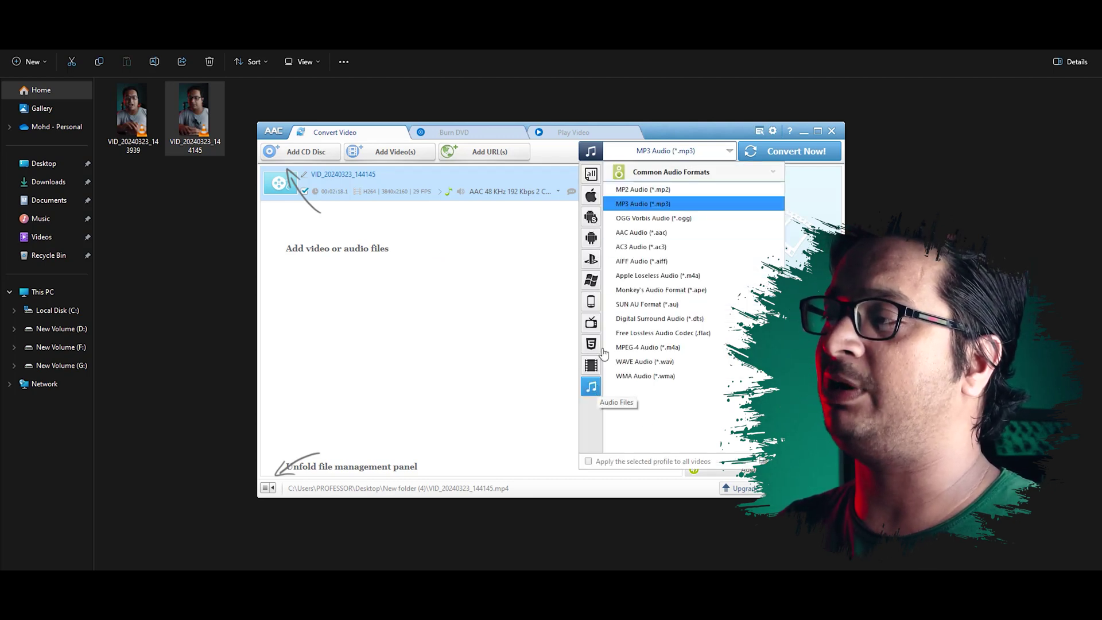
{"action": "left_click", "coordinate": [648, 205]}
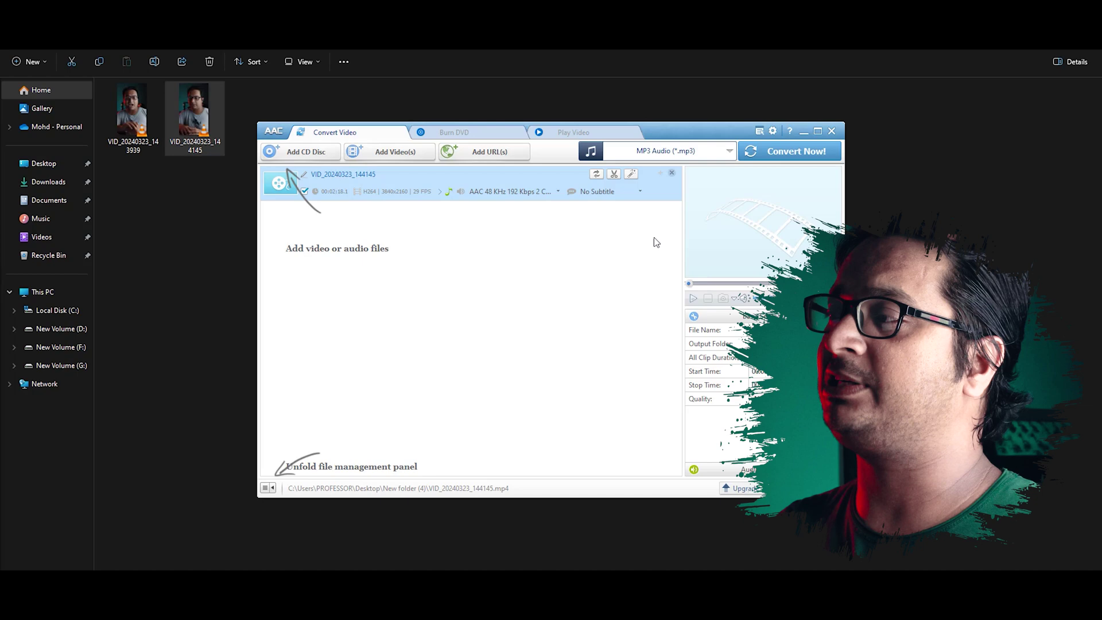
{"action": "left_click", "coordinate": [788, 151]}
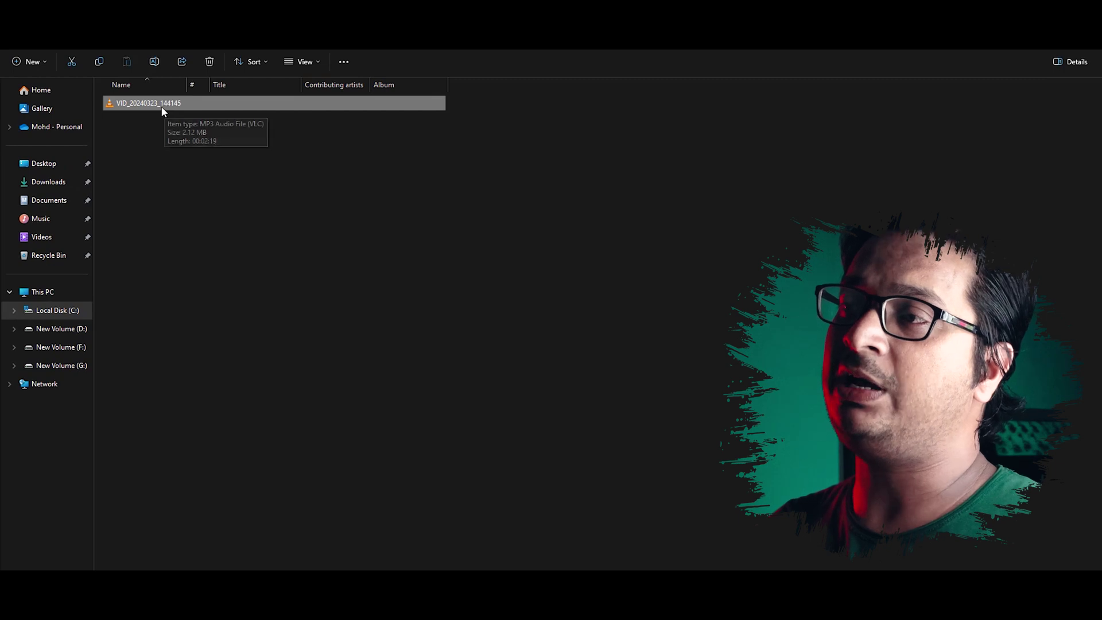
Rename the converted MP3 file as audio and dismiss the Apple Music Converter offer.
{"action": "key", "text": "F2"}
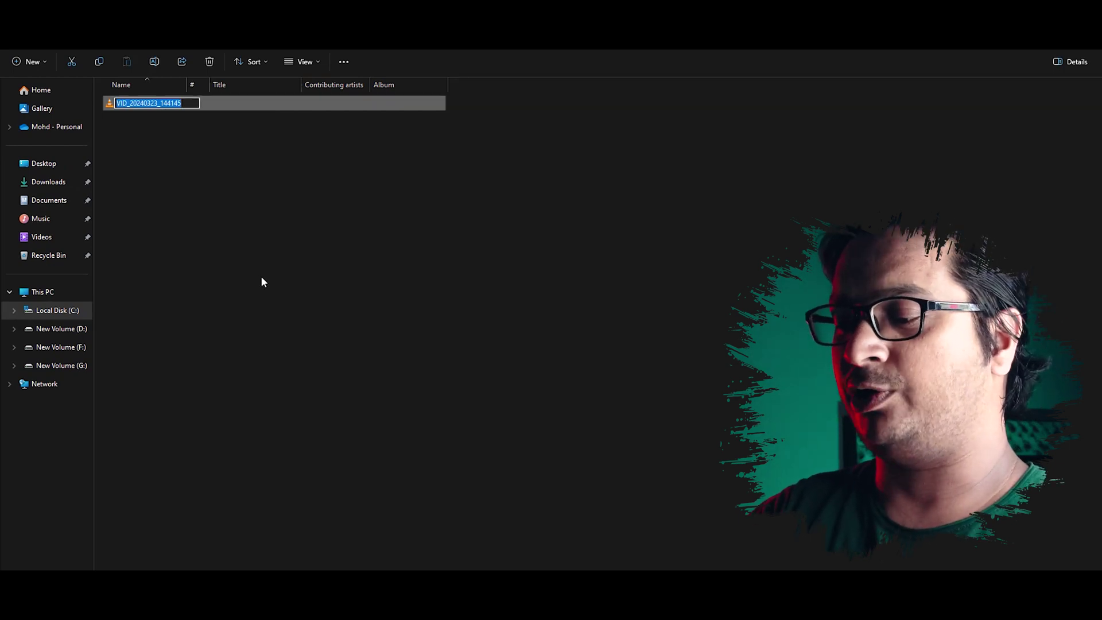
{"action": "type", "text": "audio"}
{"action": "key", "text": "Return"}
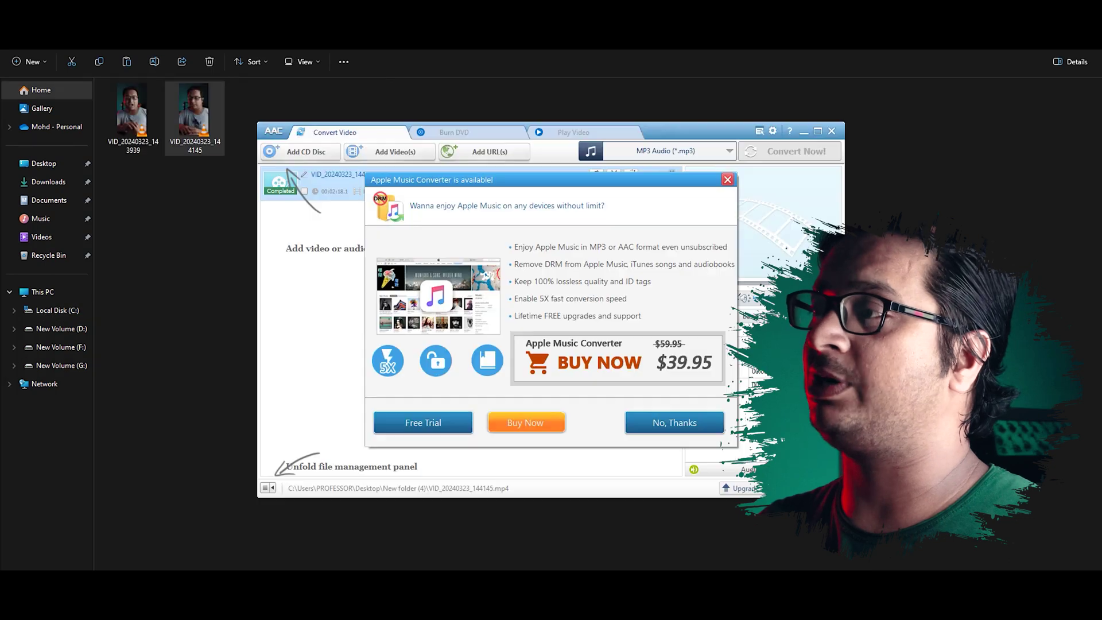
{"action": "left_click", "coordinate": [727, 181]}
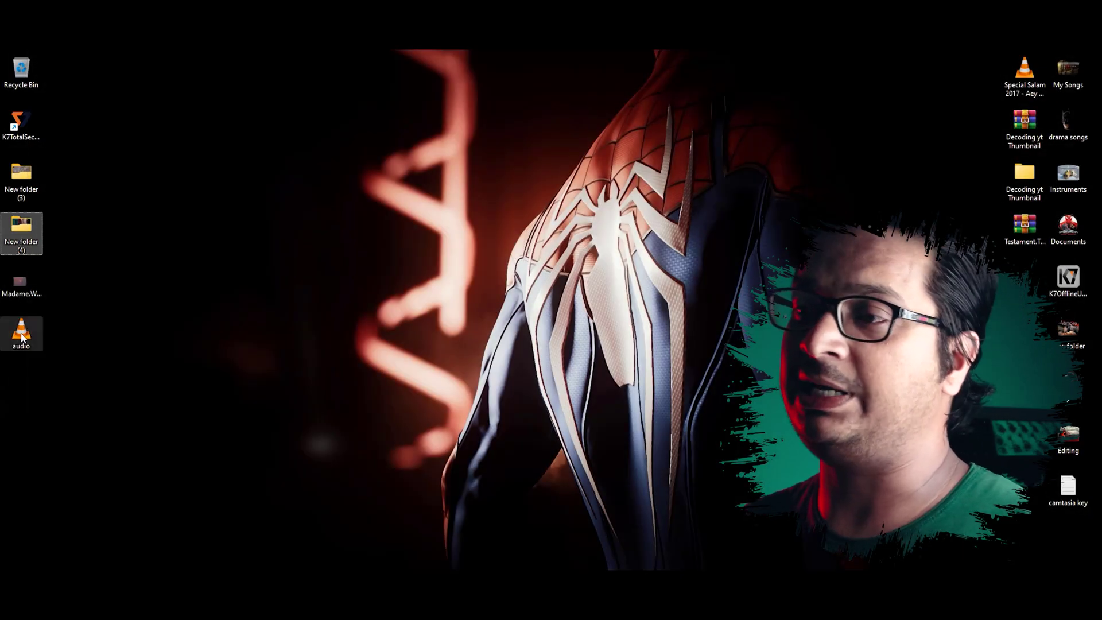
{"action": "left_click", "coordinate": [95, 371]}
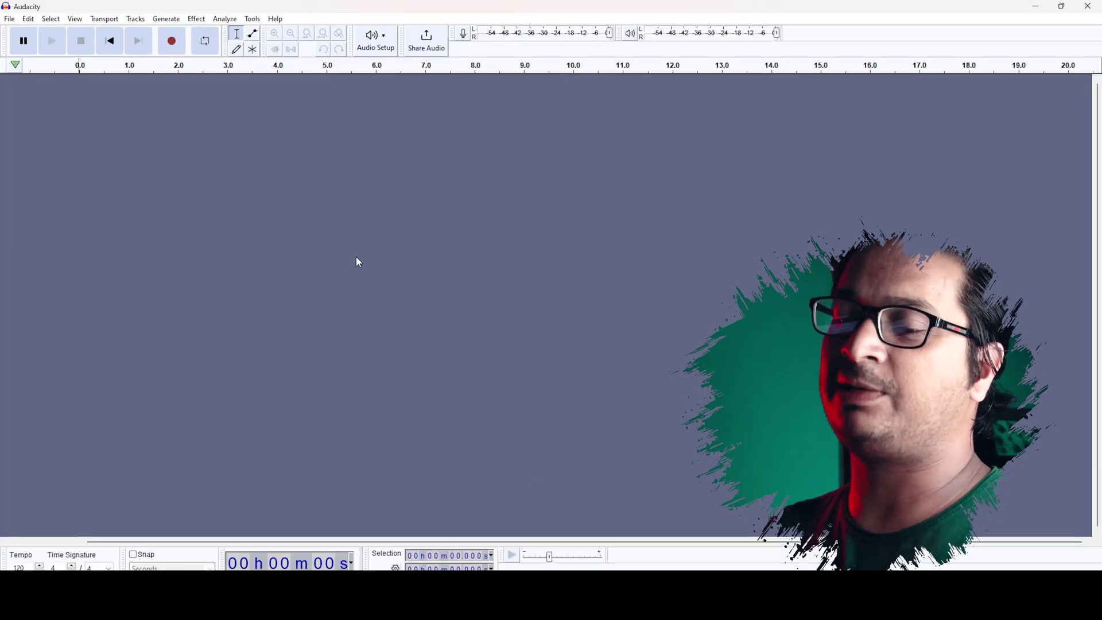
{"action": "left_click_drag", "start_coordinate": [2, 22], "coordinate": [409, 86]}
{"action": "mouse_move", "coordinate": [83, 16]}
{"action": "left_mouse_down"}
{"action": "mouse_move", "coordinate": [545, 110]}
{"action": "mouse_move", "coordinate": [647, 112]}
{"action": "left_mouse_up"}
{"action": "left_click_drag", "start_coordinate": [654, 24], "coordinate": [978, 77]}
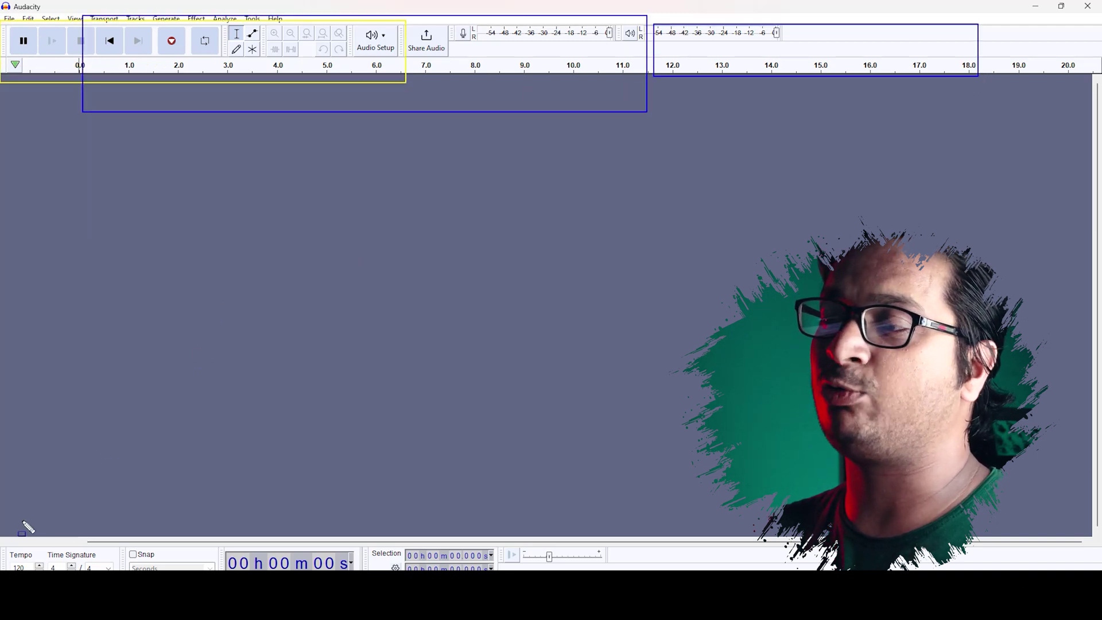
{"action": "left_click_drag", "start_coordinate": [22, 521], "coordinate": [681, 571]}
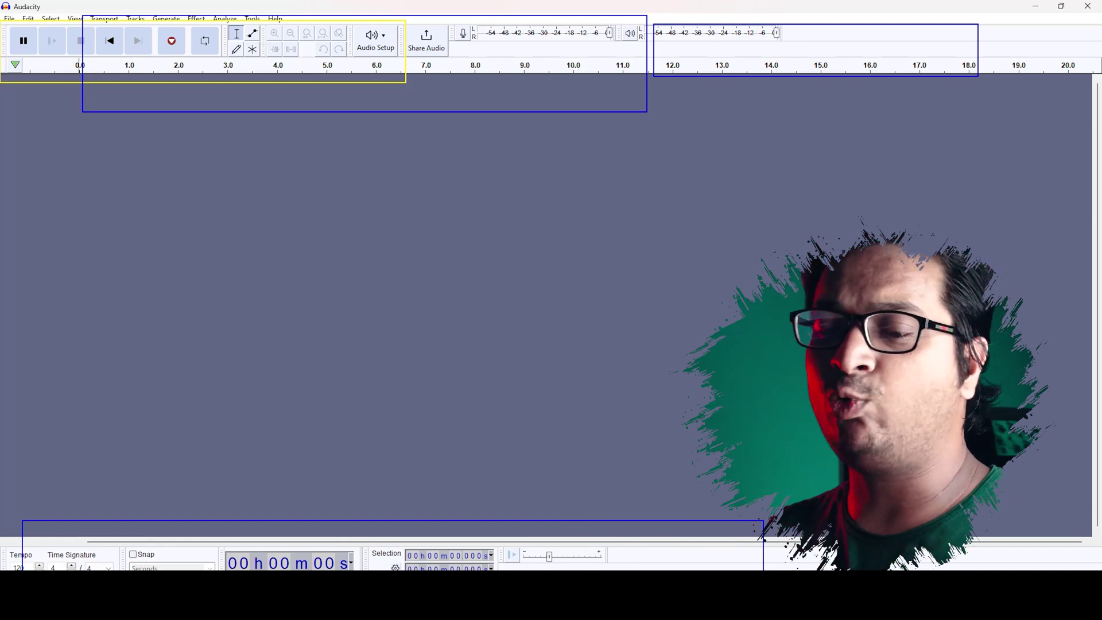
{"action": "key", "text": "Escape"}
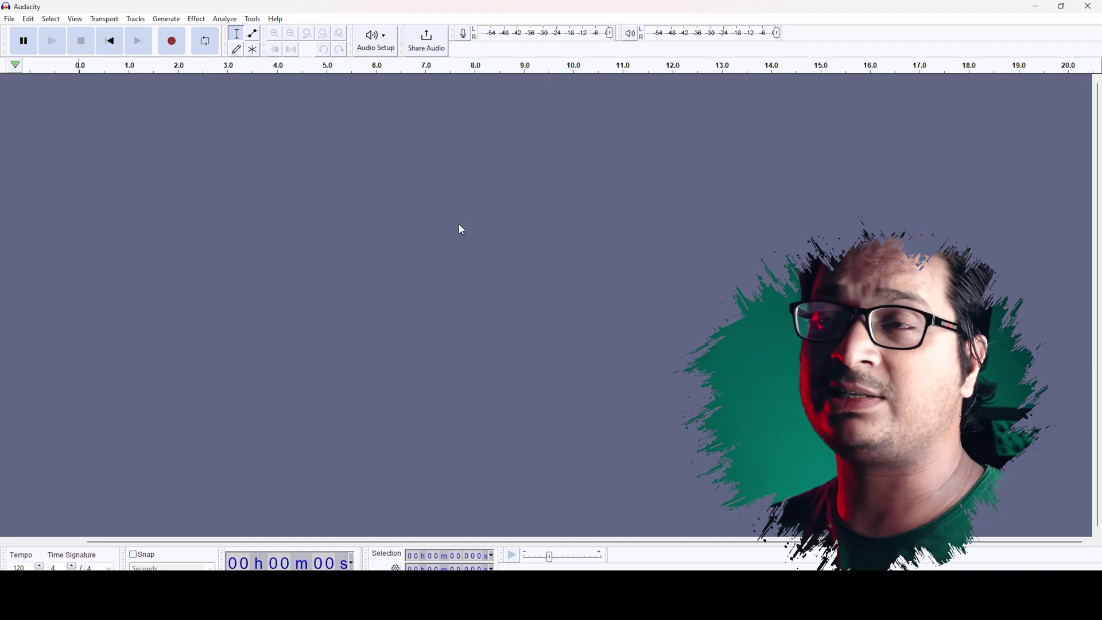
Import the audio file from the desktop into Audacity as a track.
{"action": "left_click", "coordinate": [1040, 6]}
{"action": "left_click_drag", "start_coordinate": [21, 331], "coordinate": [238, 232]}
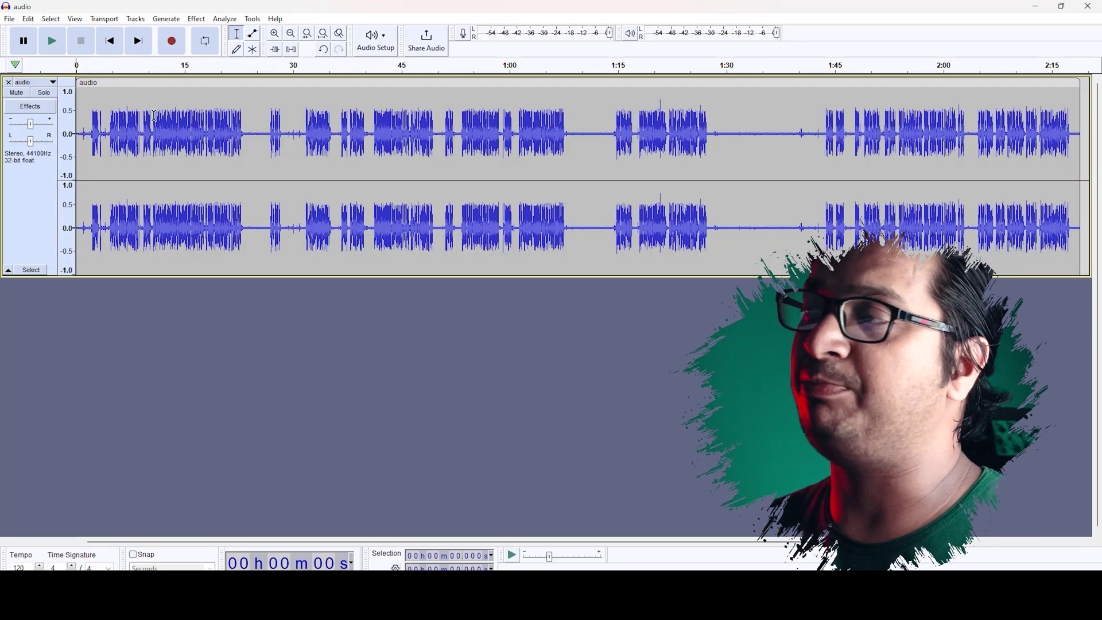
Play the quiet gaps of the track from about 0:23 and 1:30 to listen to the background noise.
{"action": "left_click", "coordinate": [241, 121]}
{"action": "key", "text": "space"}
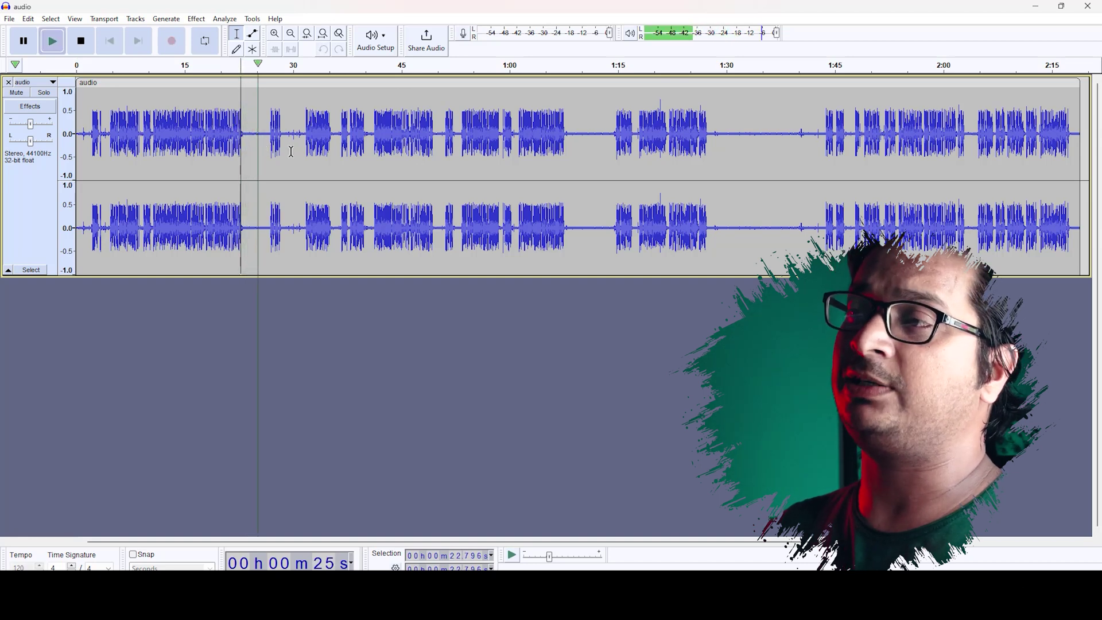
{"action": "key", "text": "space"}
{"action": "left_click", "coordinate": [705, 103]}
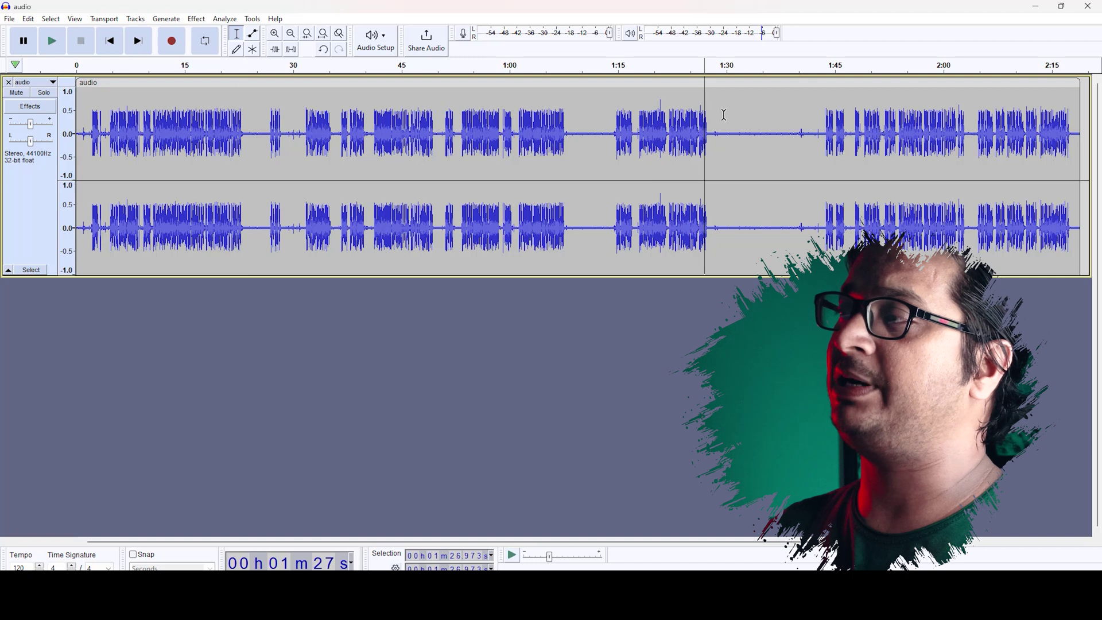
{"action": "left_click", "coordinate": [724, 114]}
{"action": "key", "text": "space"}
{"action": "key", "text": "space"}
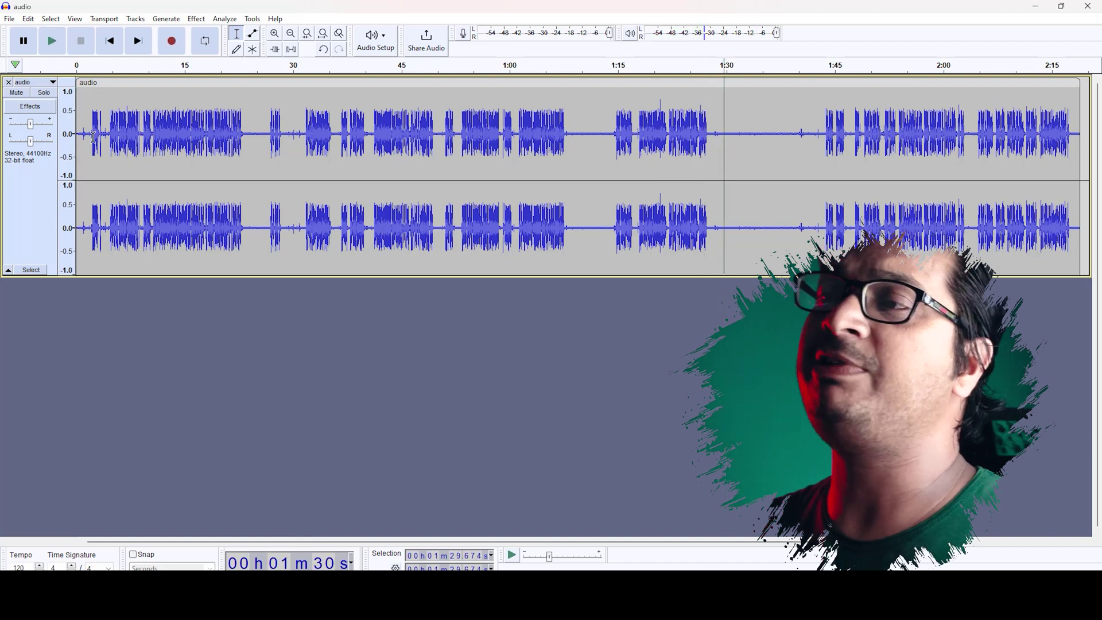
Mark several speech passages and the first long quiet gap in the waveform to compare voice with background noise.
{"action": "left_click_drag", "start_coordinate": [93, 131], "coordinate": [241, 138]}
{"action": "left_click", "coordinate": [376, 132]}
{"action": "left_click_drag", "start_coordinate": [412, 139], "coordinate": [431, 137]}
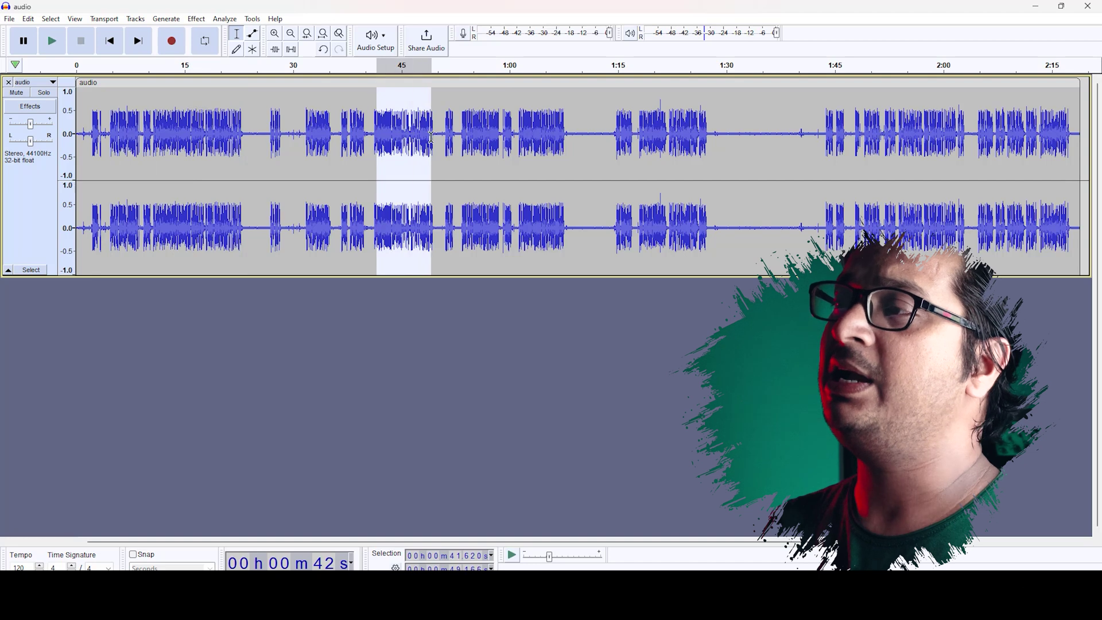
{"action": "left_click_drag", "start_coordinate": [305, 135], "coordinate": [334, 135]}
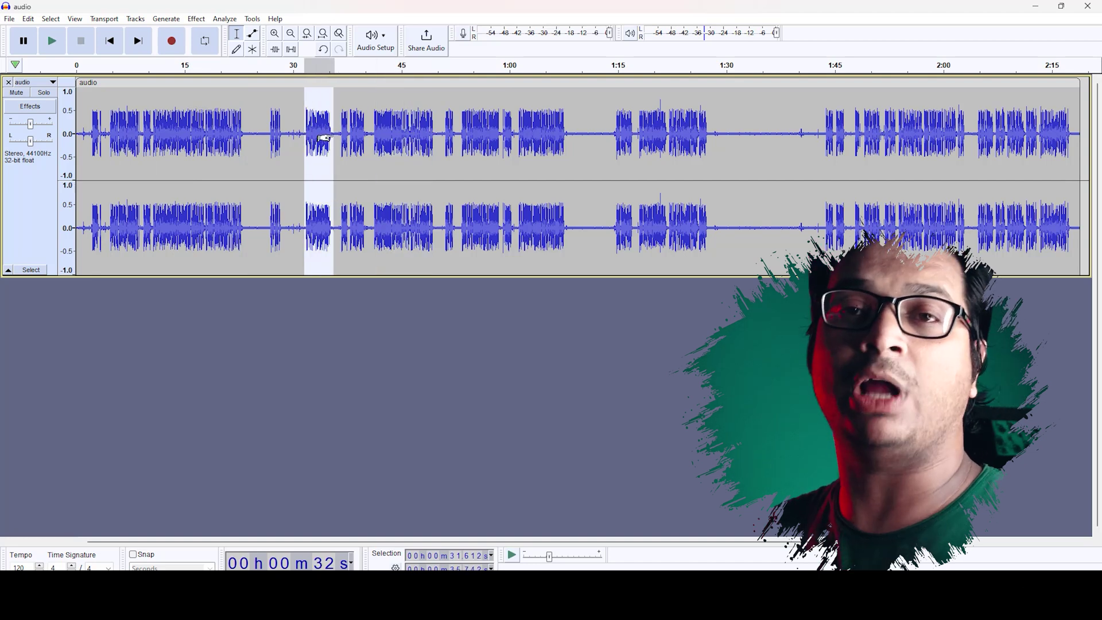
{"action": "left_click_drag", "start_coordinate": [248, 134], "coordinate": [266, 132]}
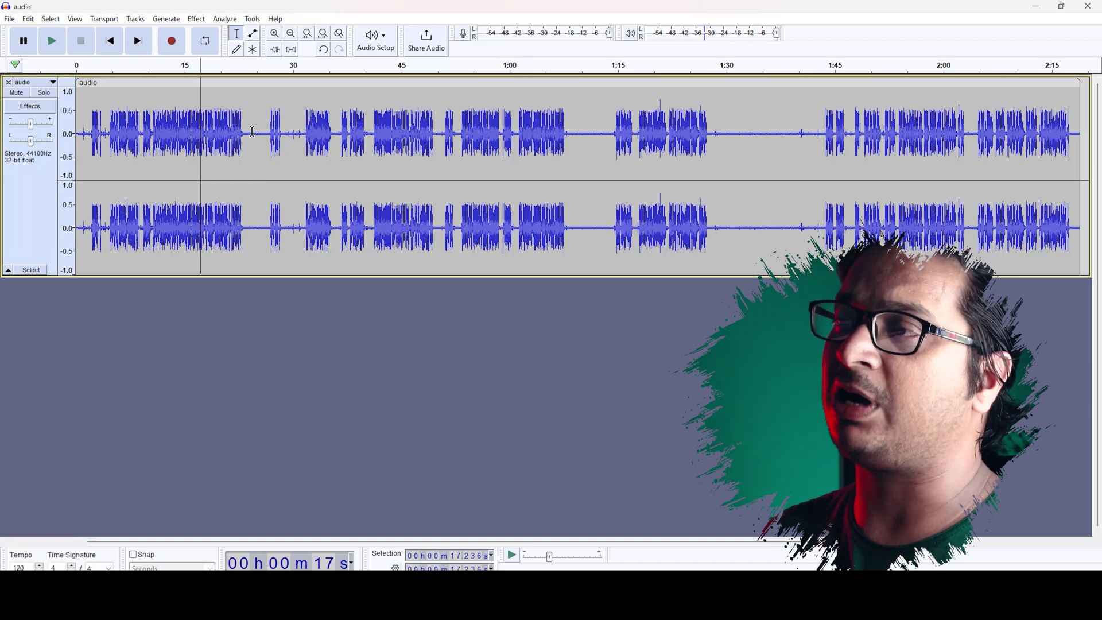
Select the quiet gap from about 23.4 to 26.5 seconds and capture it as the Noise Reduction noise profile.
{"action": "left_click_drag", "start_coordinate": [245, 129], "coordinate": [268, 133]}
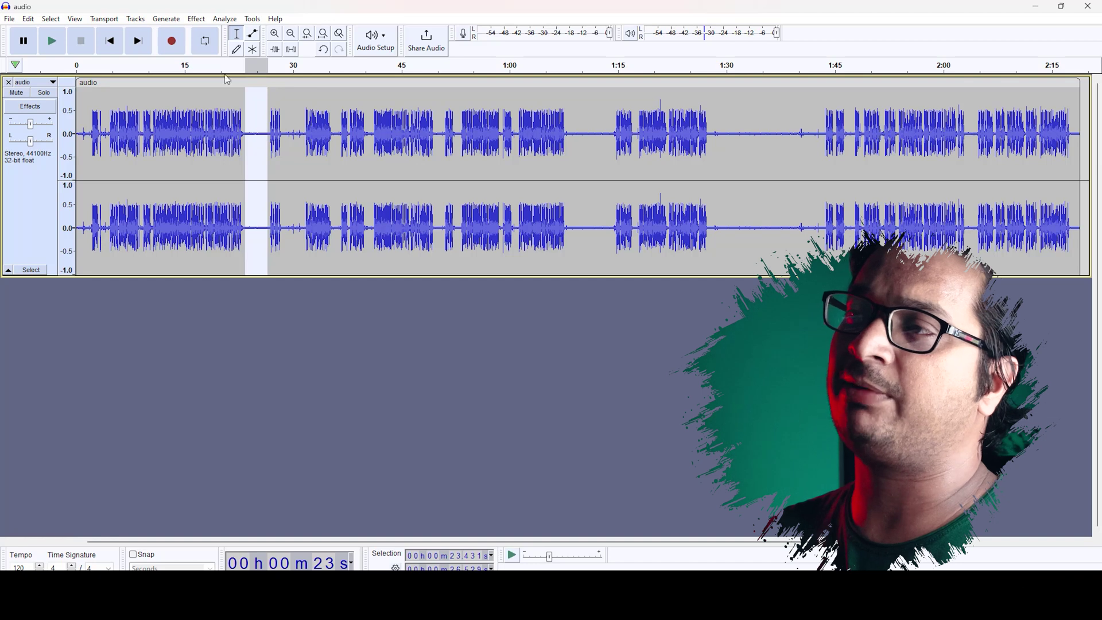
{"action": "left_click", "coordinate": [195, 20]}
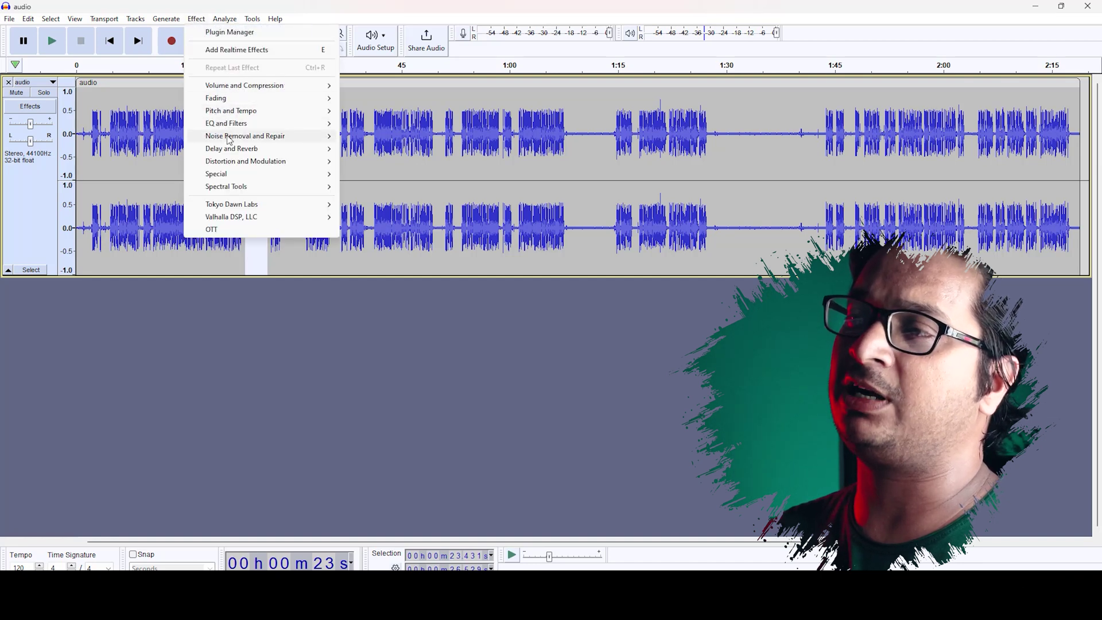
{"action": "mouse_move", "coordinate": [218, 143]}
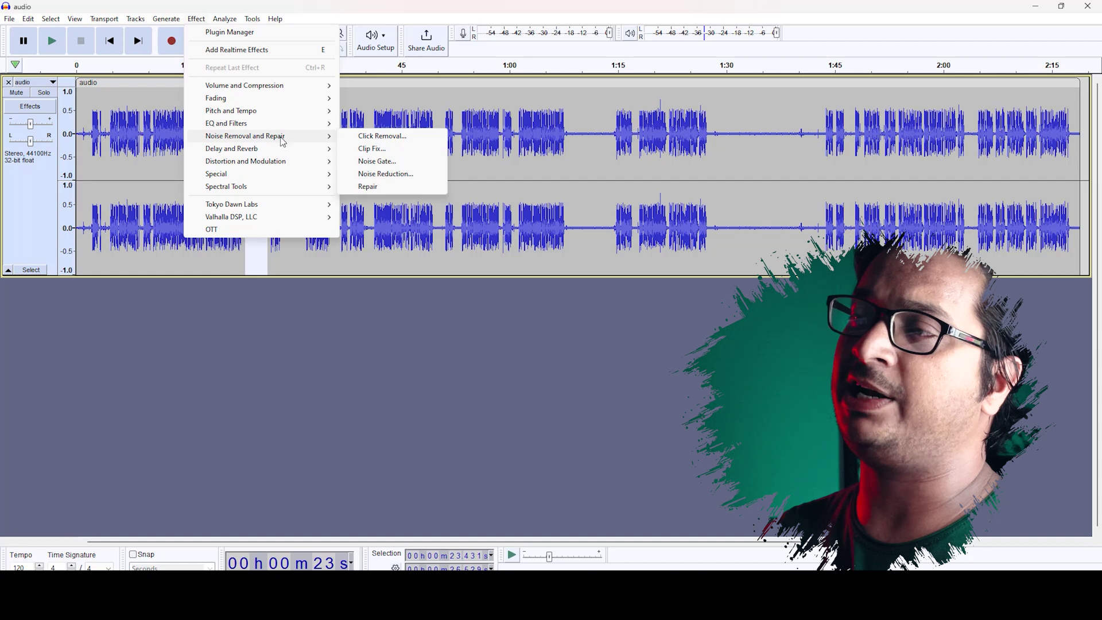
{"action": "left_click", "coordinate": [383, 175]}
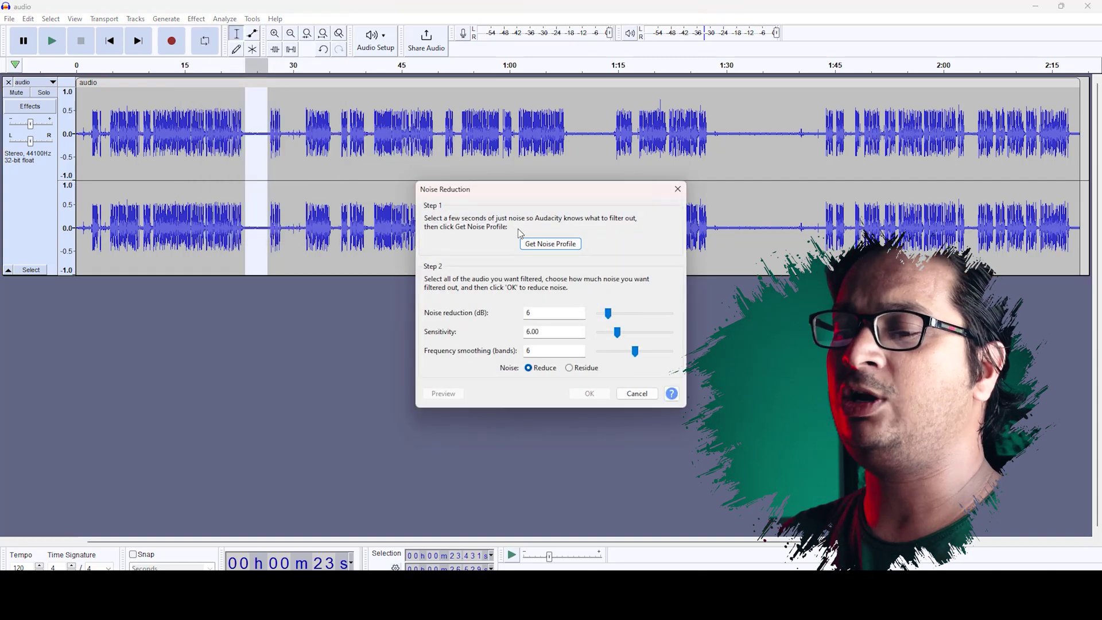
{"action": "left_click_drag", "start_coordinate": [486, 229], "coordinate": [619, 259]}
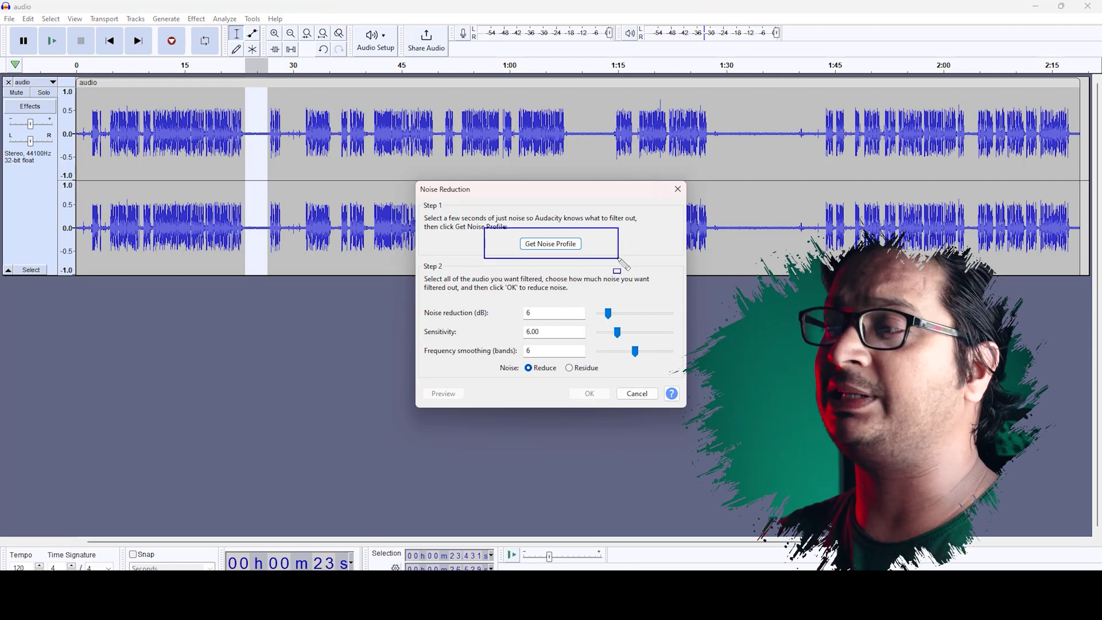
{"action": "left_click", "coordinate": [552, 244]}
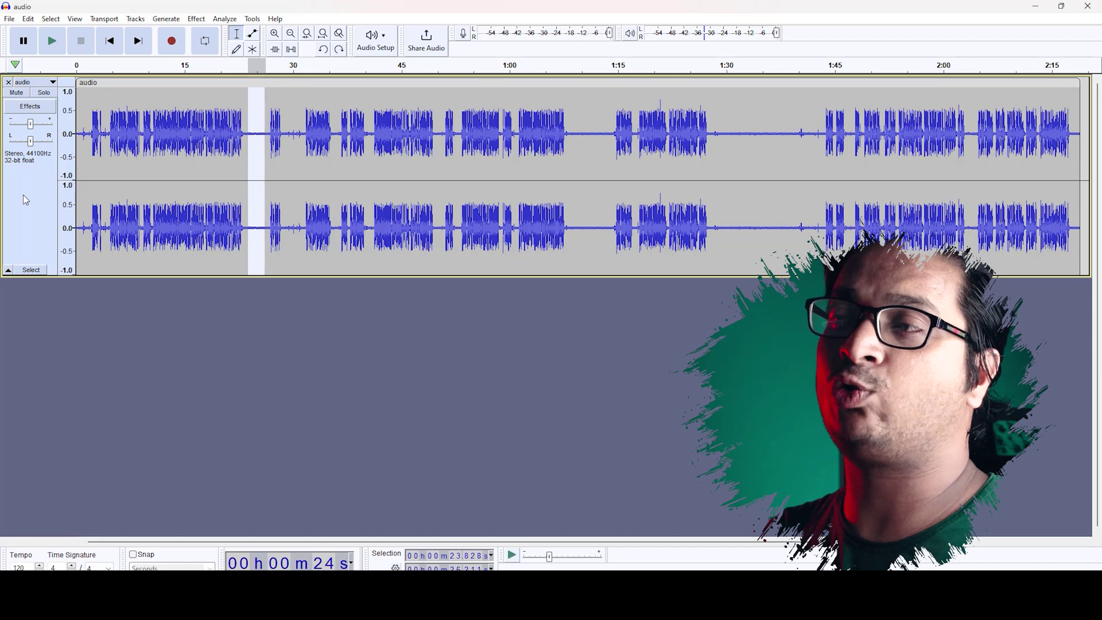
Select the entire audio track and open the Noise Reduction settings for it.
{"action": "left_click", "coordinate": [24, 196]}
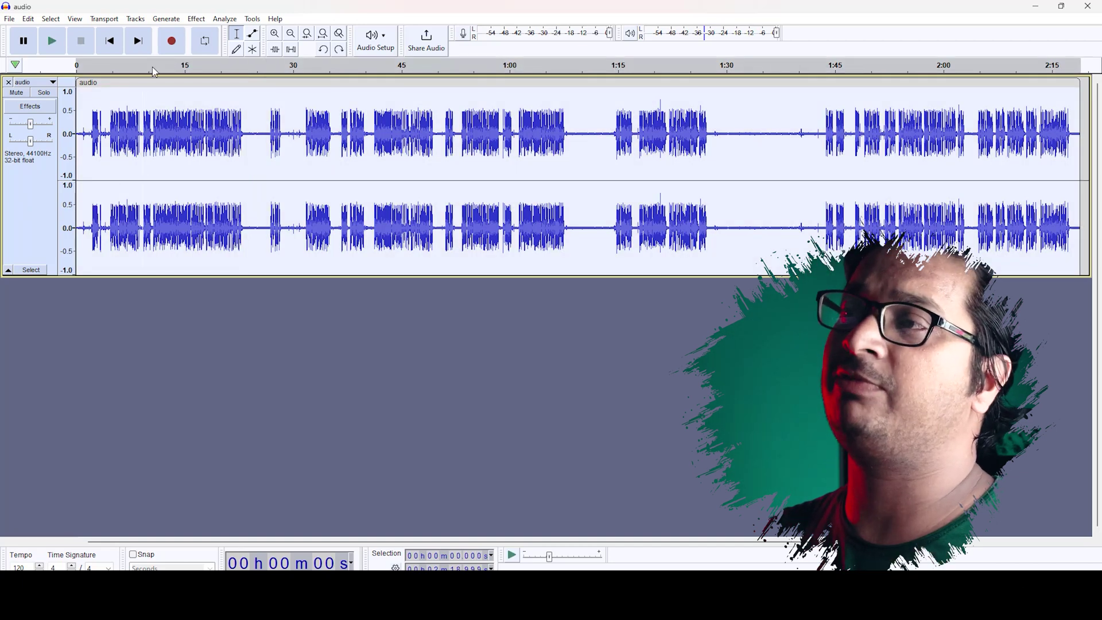
{"action": "left_click", "coordinate": [197, 22]}
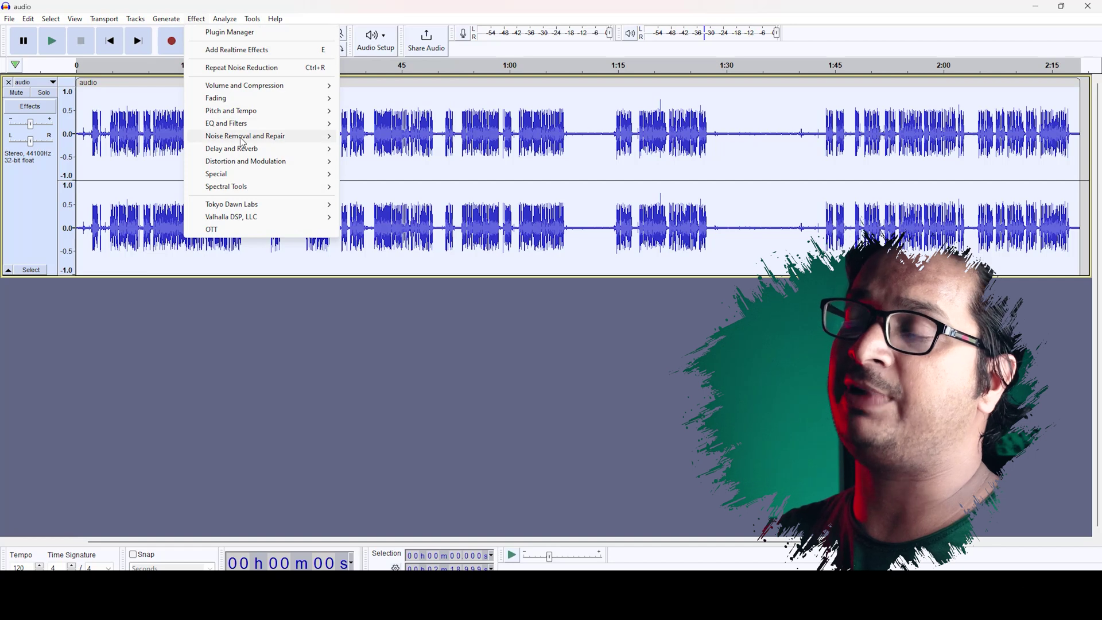
{"action": "mouse_move", "coordinate": [242, 143]}
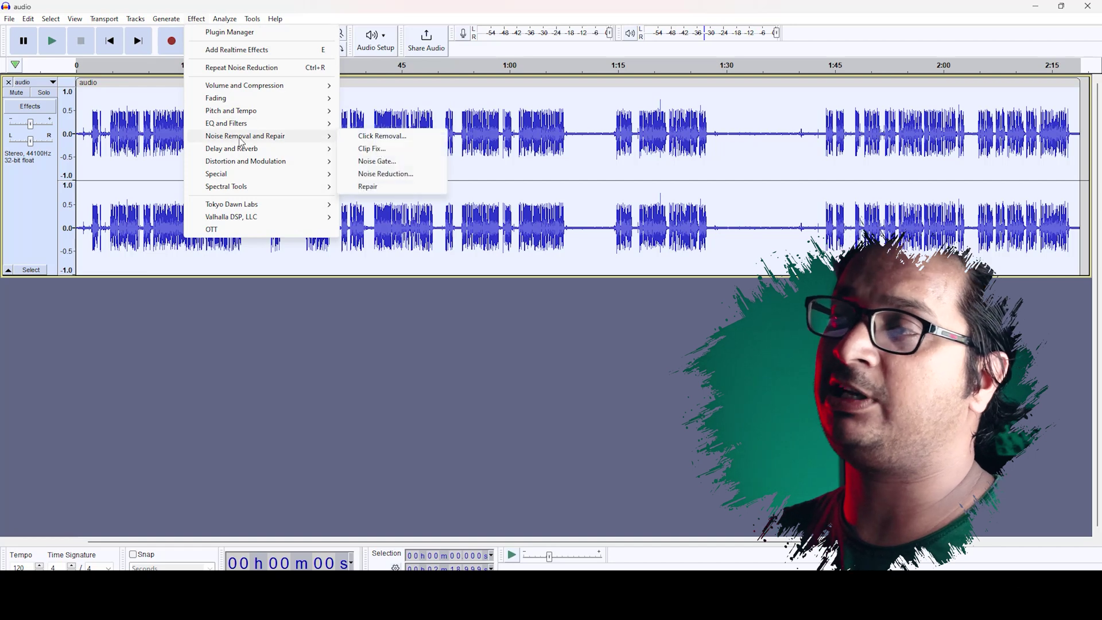
{"action": "left_click", "coordinate": [393, 175]}
{"action": "mouse_move", "coordinate": [483, 298]}
{"action": "left_mouse_down"}
{"action": "mouse_move", "coordinate": [583, 323]}
{"action": "mouse_move", "coordinate": [686, 374]}
{"action": "left_mouse_up"}
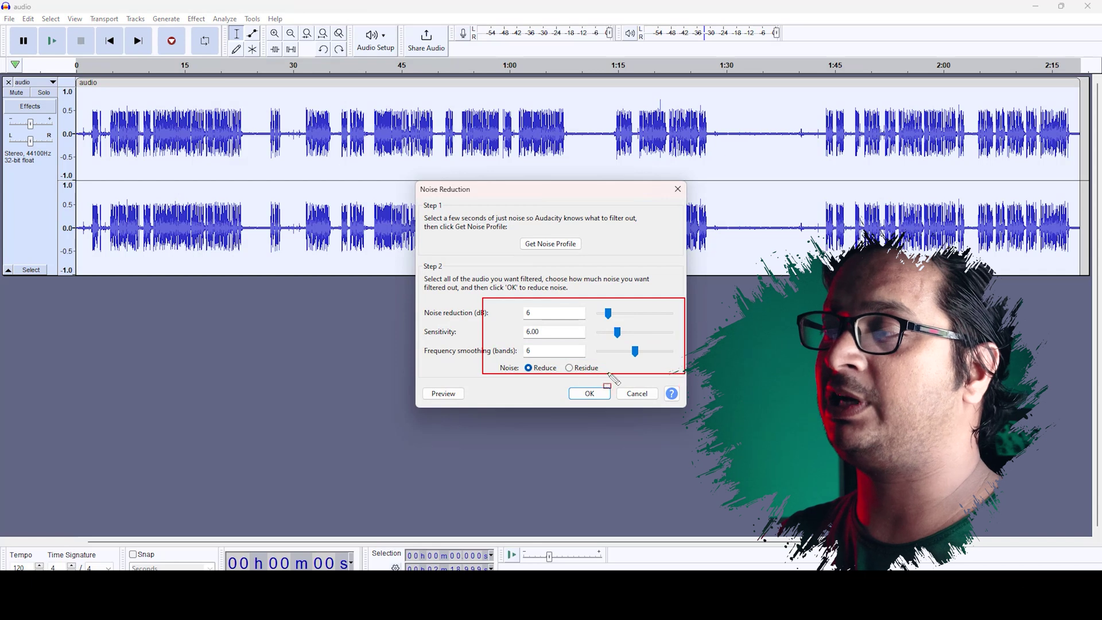
{"action": "left_click_drag", "start_coordinate": [560, 363], "coordinate": [610, 377]}
{"action": "left_click_drag", "start_coordinate": [520, 358], "coordinate": [565, 379]}
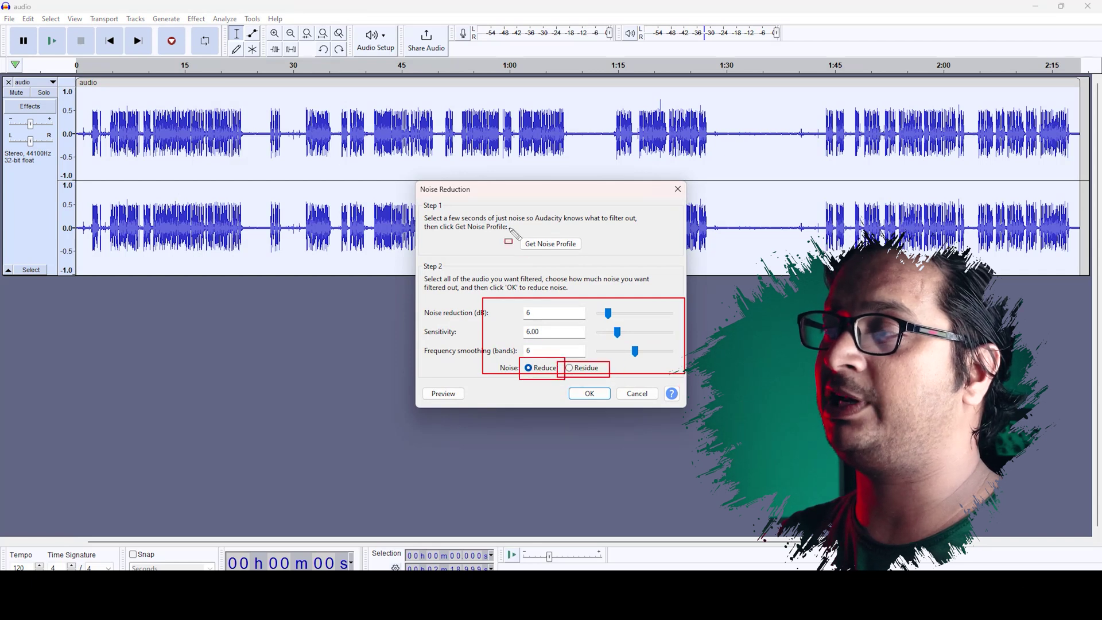
{"action": "left_click_drag", "start_coordinate": [508, 229], "coordinate": [586, 258]}
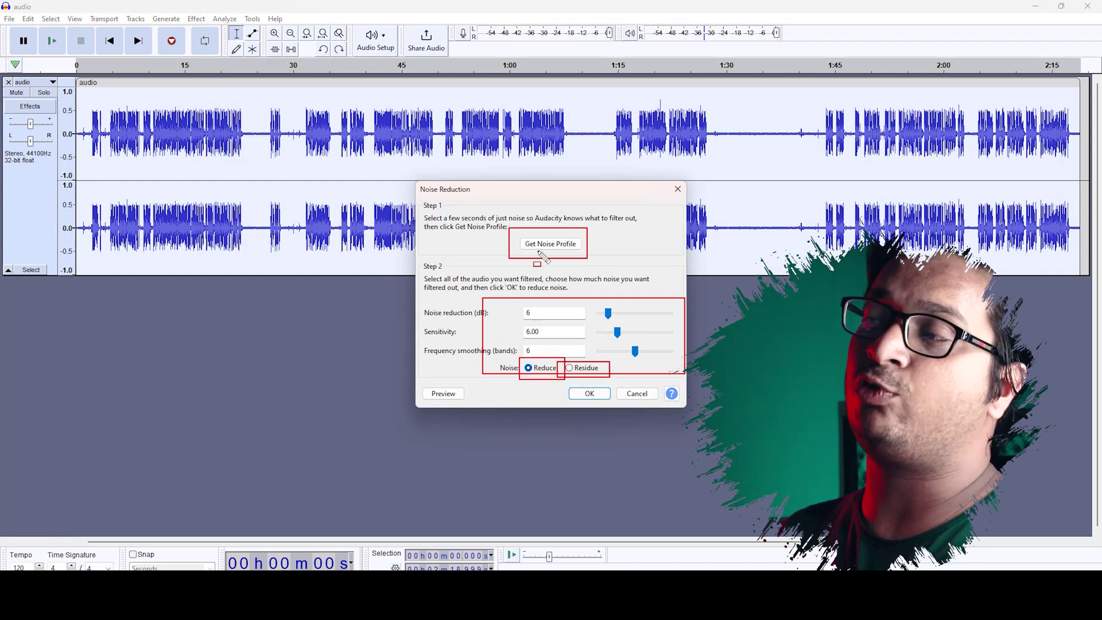
{"action": "left_click_drag", "start_coordinate": [417, 201], "coordinate": [456, 213]}
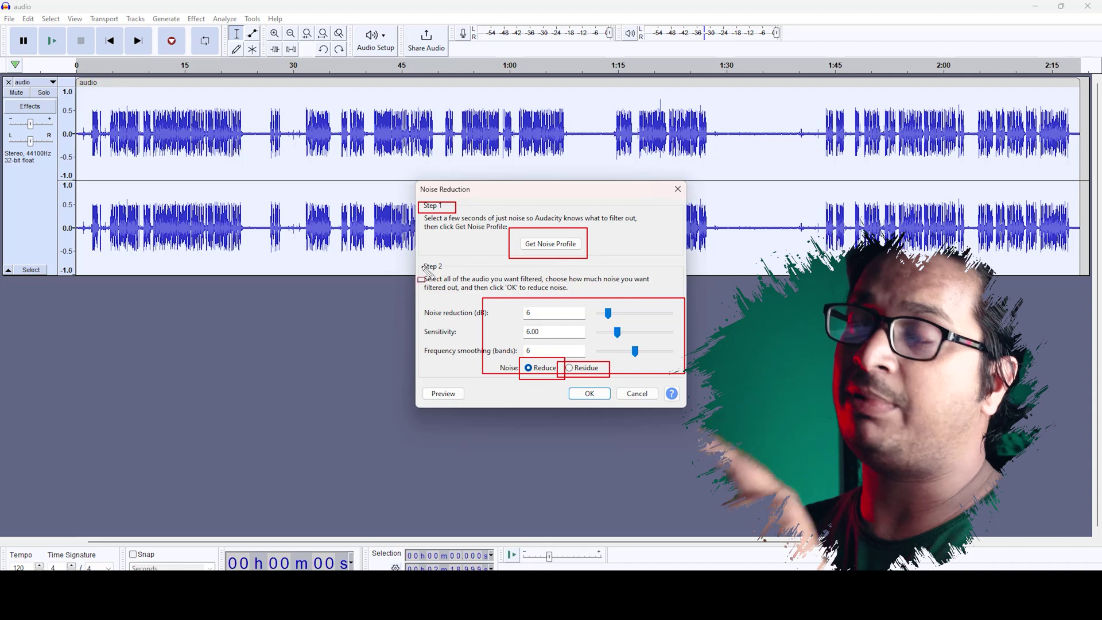
{"action": "left_click_drag", "start_coordinate": [409, 263], "coordinate": [465, 277]}
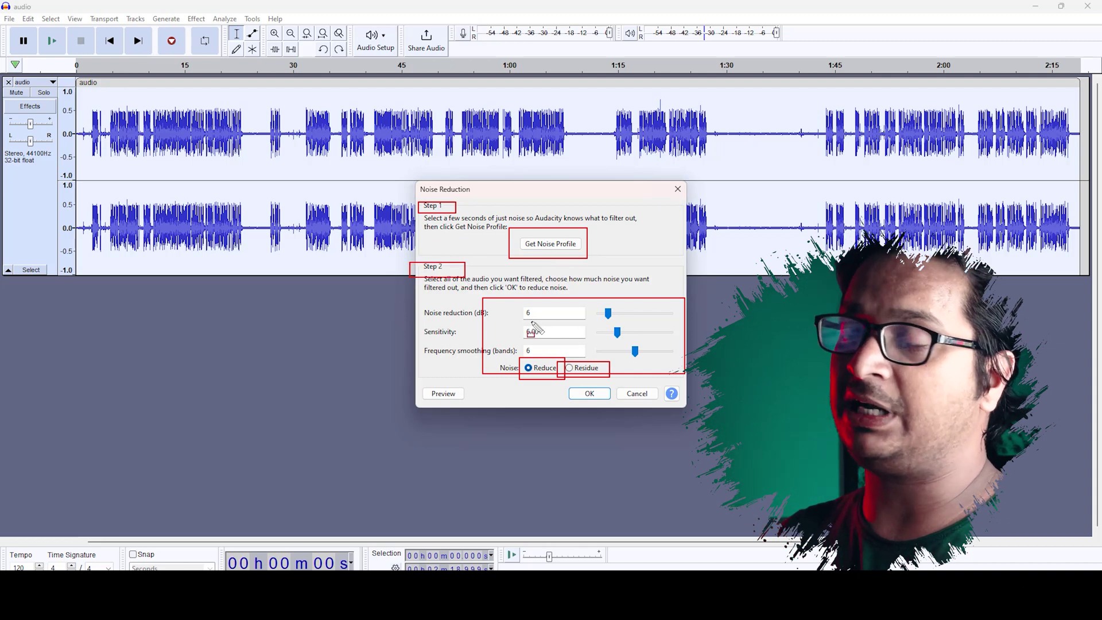
{"action": "key", "text": "Escape"}
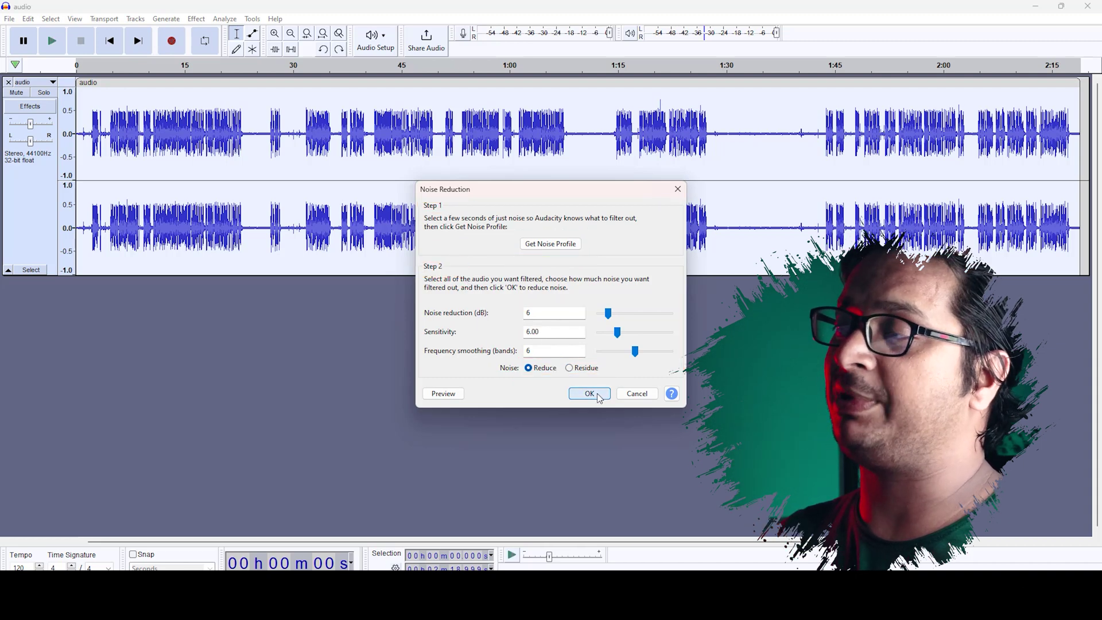
Apply Noise Reduction at 6 dB, sensitivity 6.00 and 6 smoothing bands, and play the start and the quiet gap near 0:23.
{"action": "left_click", "coordinate": [589, 393]}
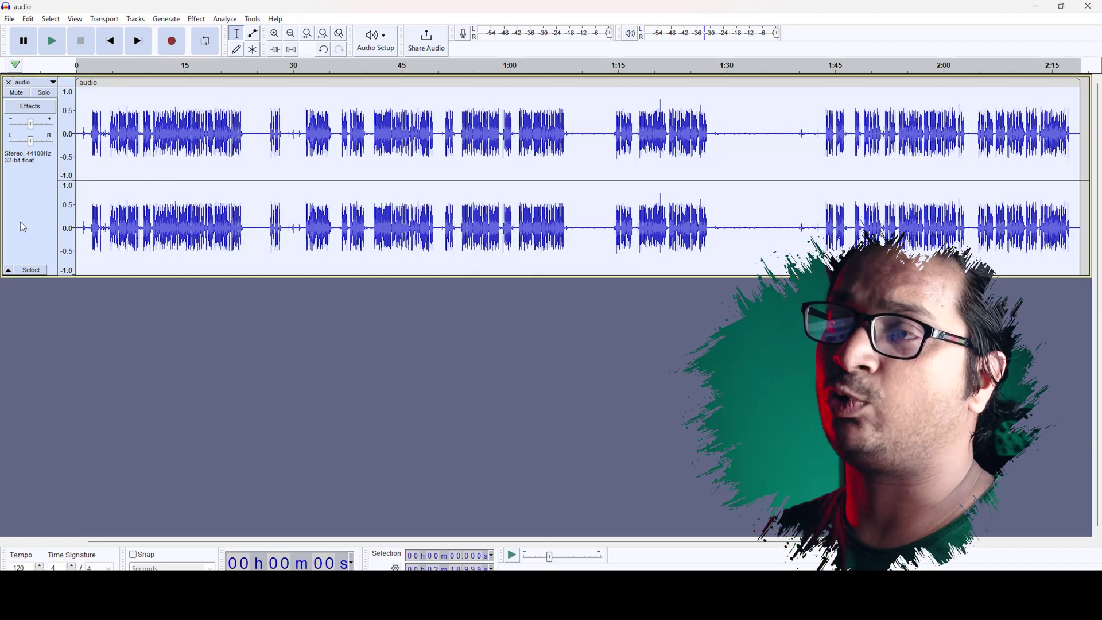
{"action": "key", "text": "space"}
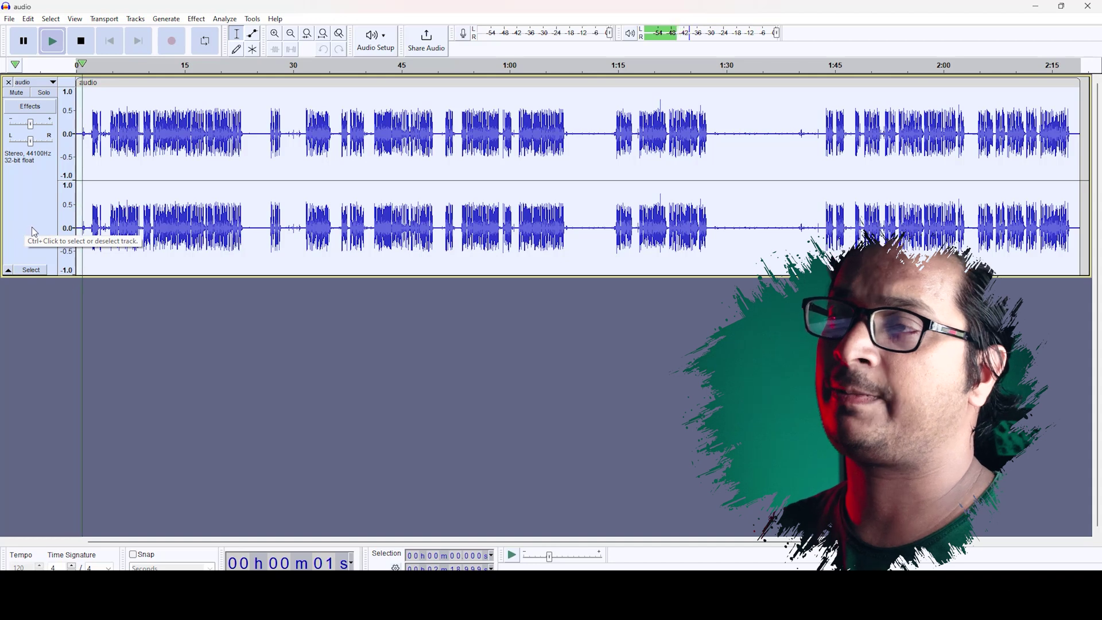
{"action": "left_click", "coordinate": [245, 138]}
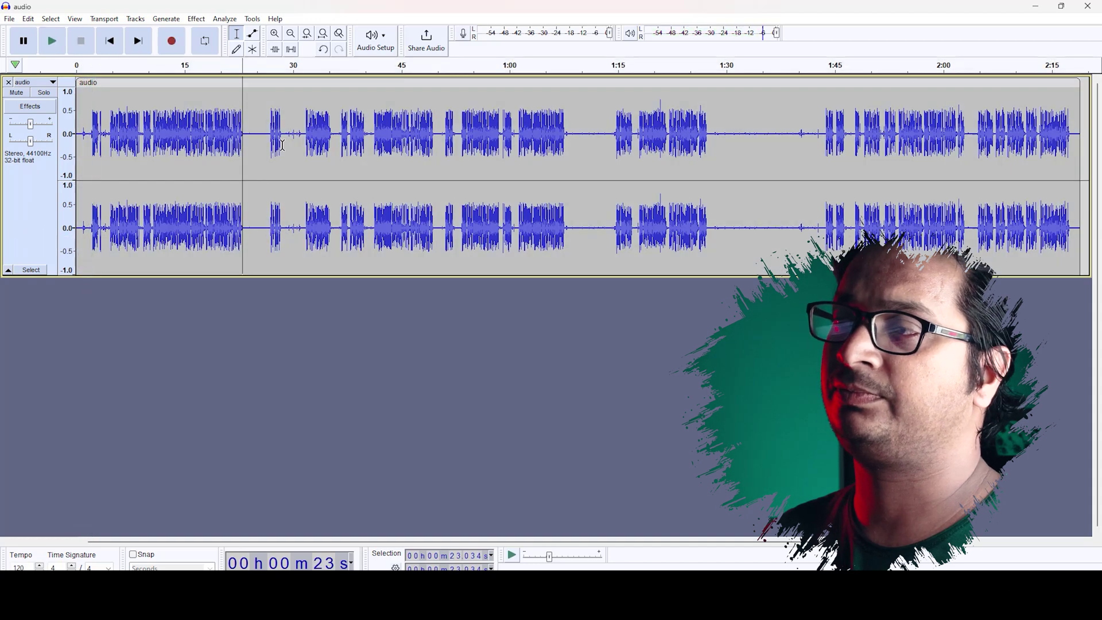
{"action": "key", "text": "space"}
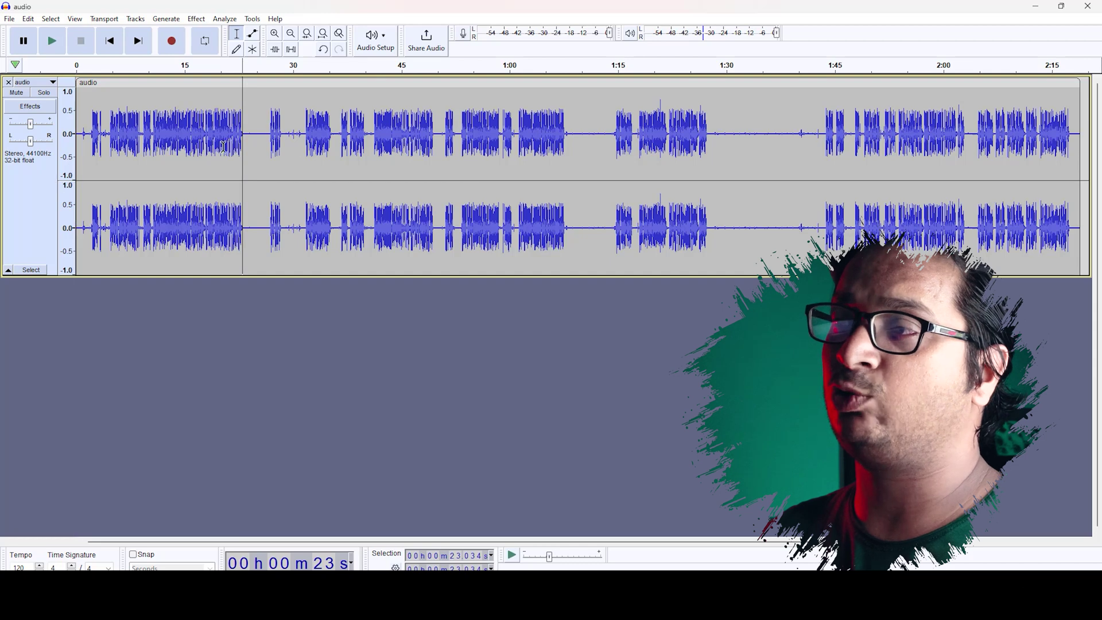
{"action": "left_click", "coordinate": [16, 195]}
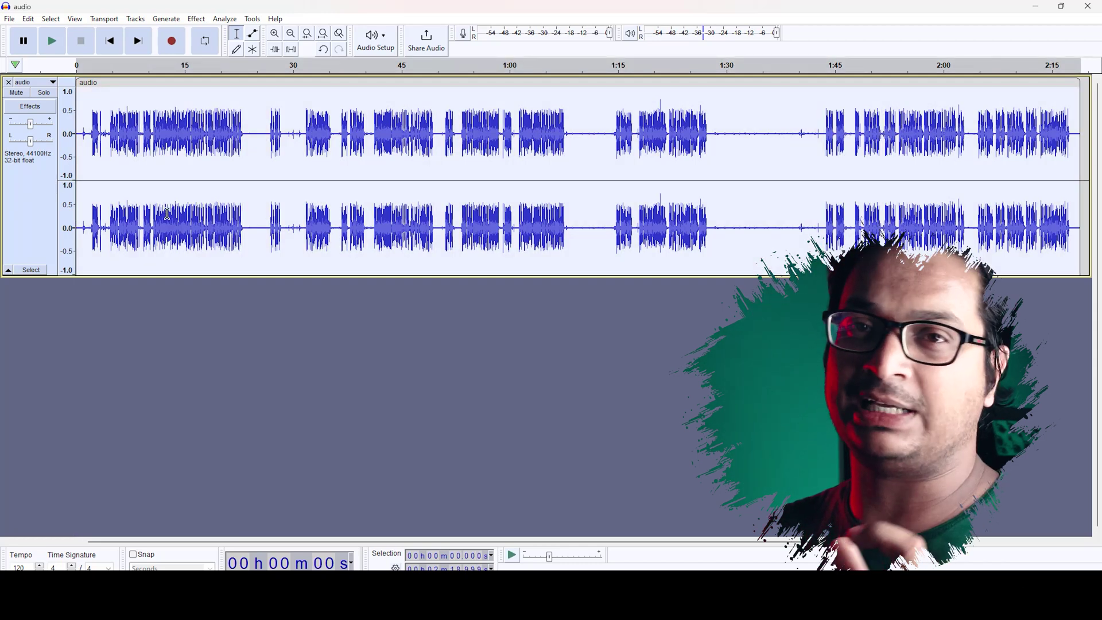
{"action": "left_click", "coordinate": [249, 131]}
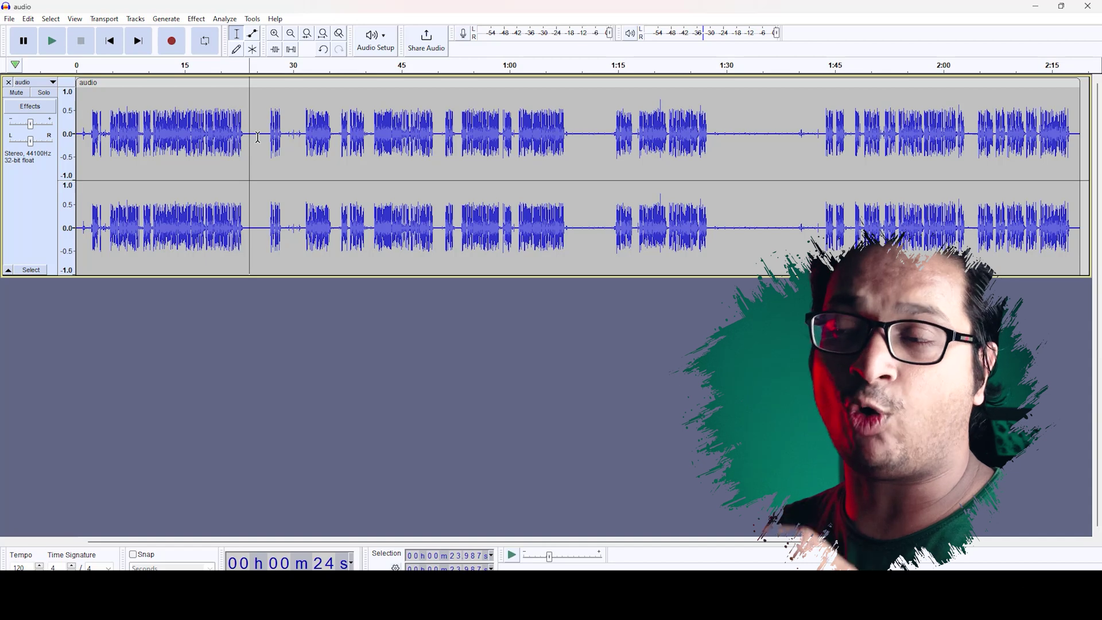
{"action": "key", "text": "space"}
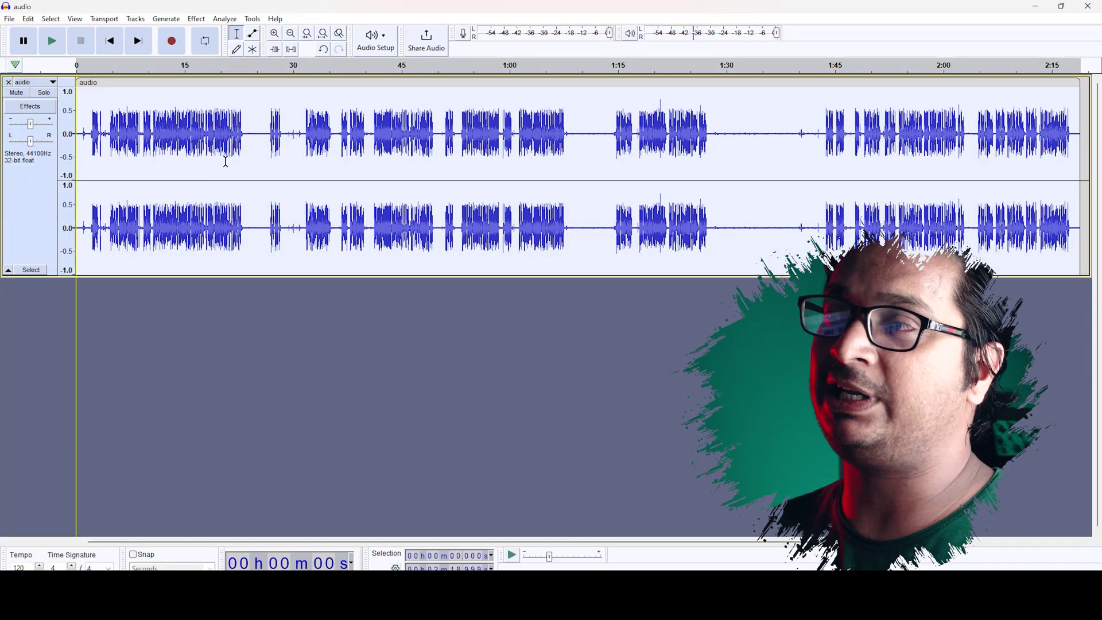
Apply a Noise Gate to the whole track with a -40 dB threshold, -24 dB level reduction, 10 ms attack, 50 ms hold and 100 ms decay.
{"action": "left_click_drag", "start_coordinate": [247, 172], "coordinate": [265, 172]}
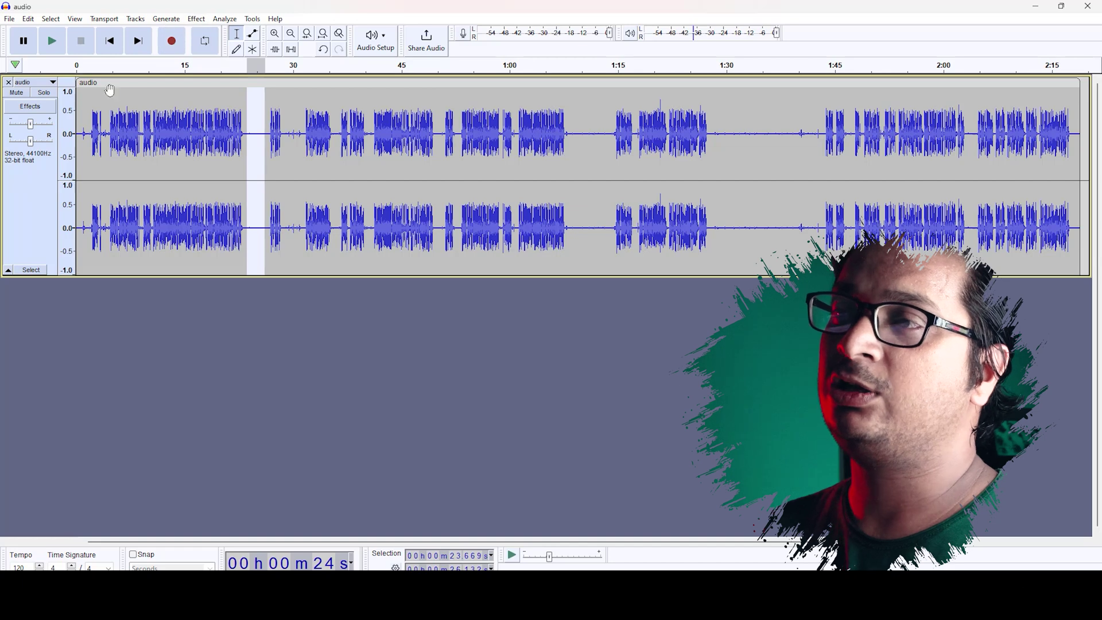
{"action": "left_click", "coordinate": [10, 201]}
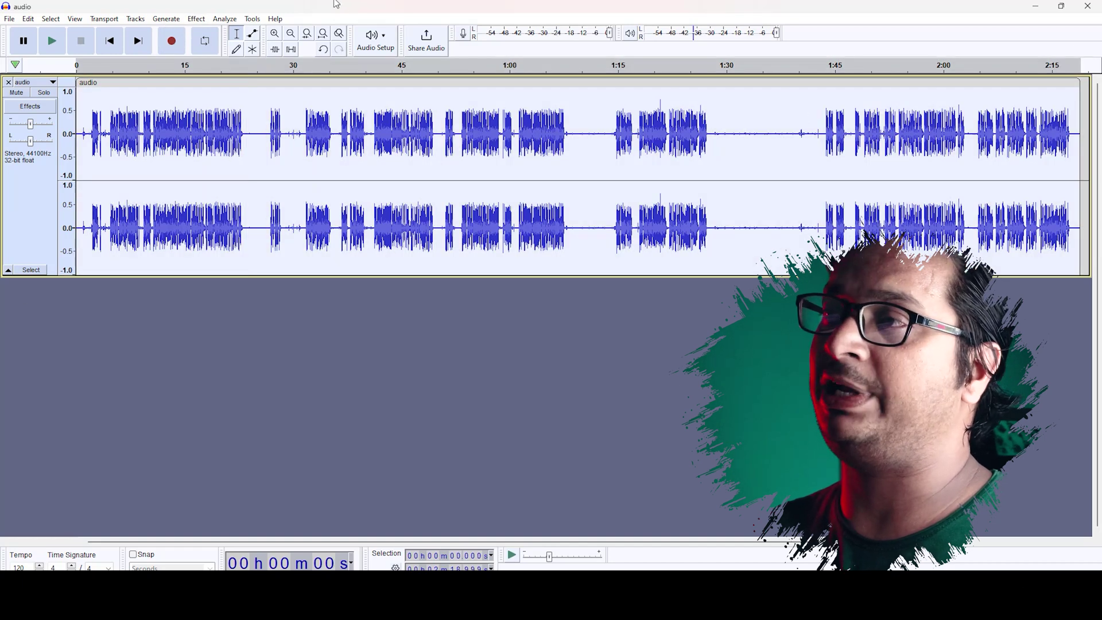
{"action": "left_click", "coordinate": [173, 21]}
{"action": "mouse_move", "coordinate": [227, 23]}
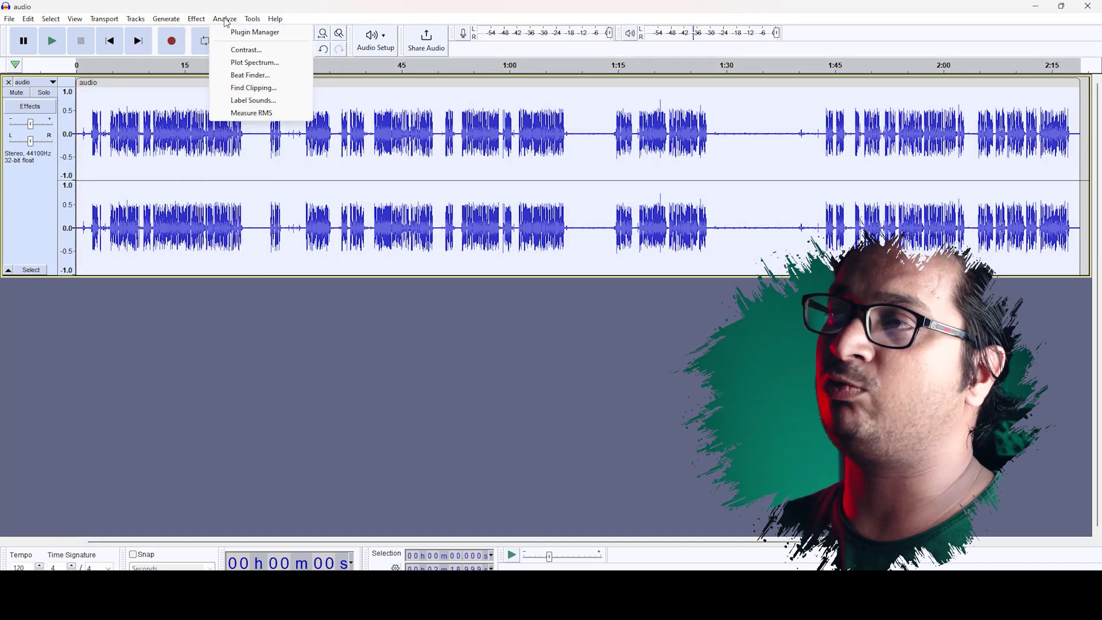
{"action": "mouse_move", "coordinate": [270, 136]}
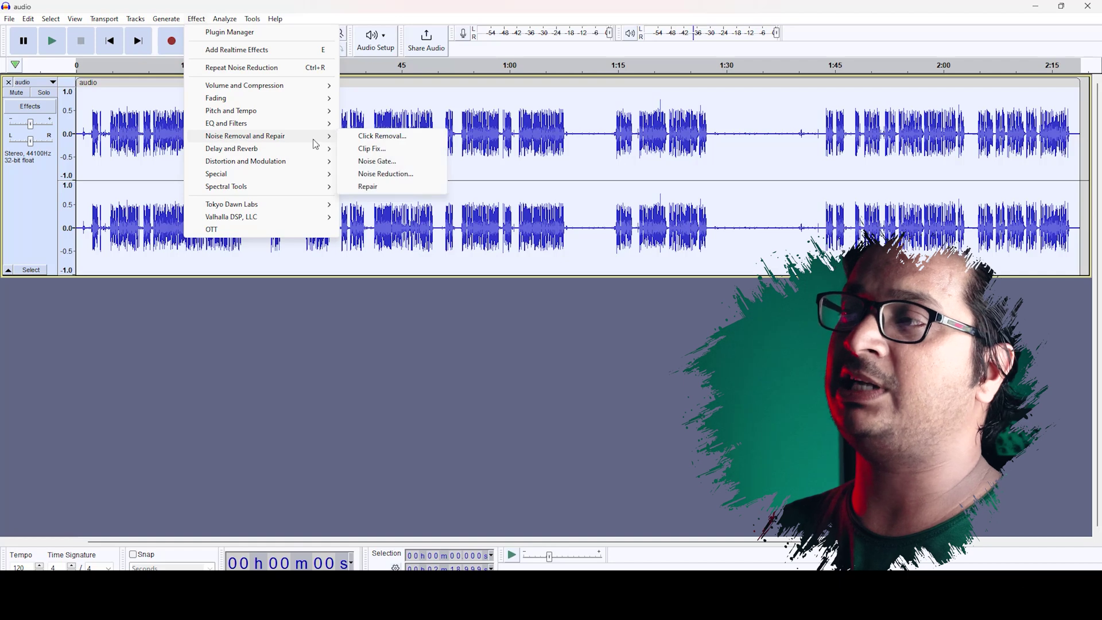
{"action": "left_click", "coordinate": [370, 164]}
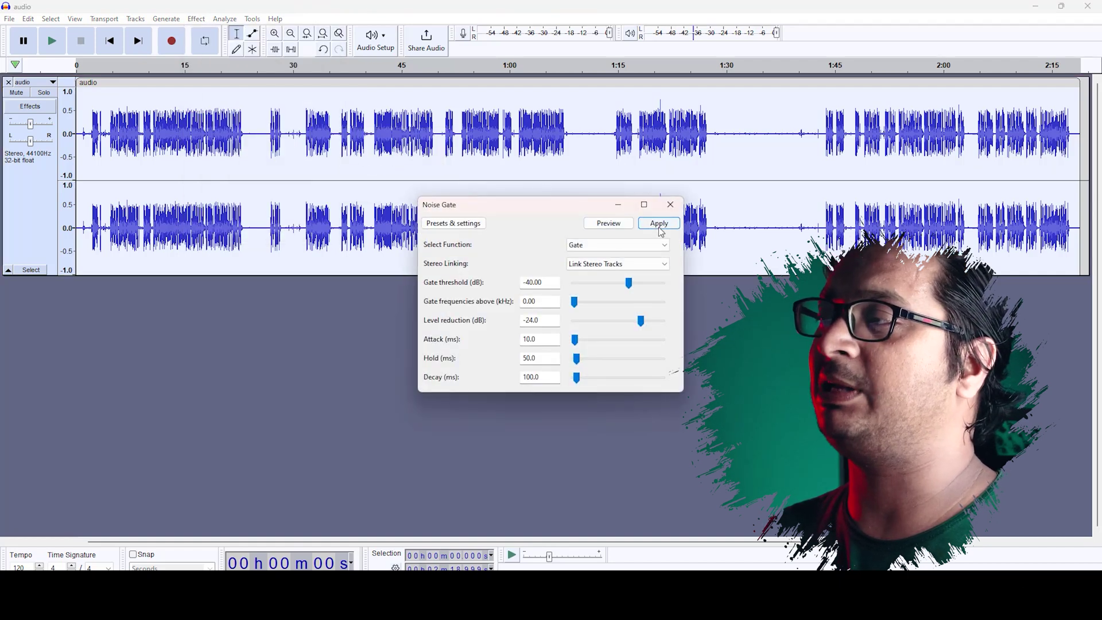
{"action": "left_click", "coordinate": [661, 225]}
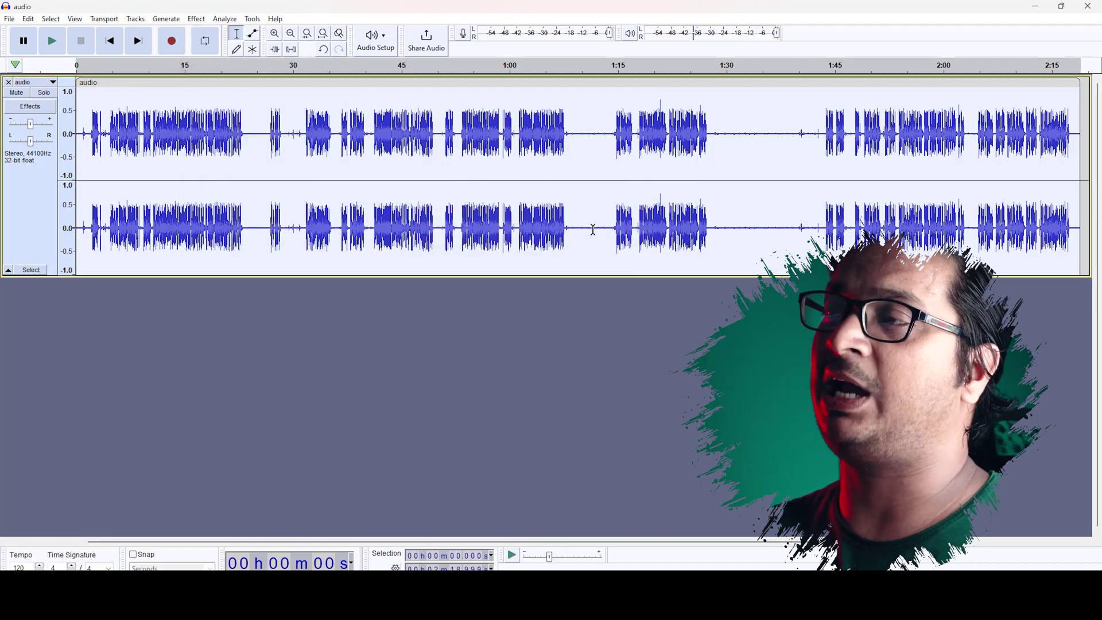
Play the gated track from about 0:20 to listen to how speech passes into the quiet gap.
{"action": "left_click", "coordinate": [225, 125]}
{"action": "key", "text": "space"}
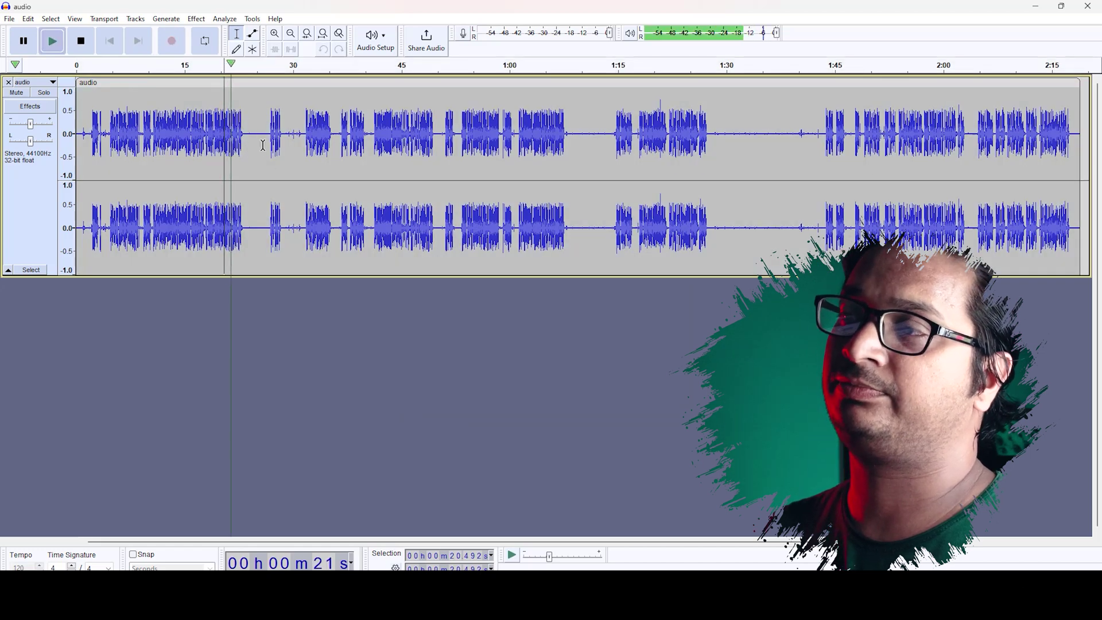
{"action": "key", "text": "space"}
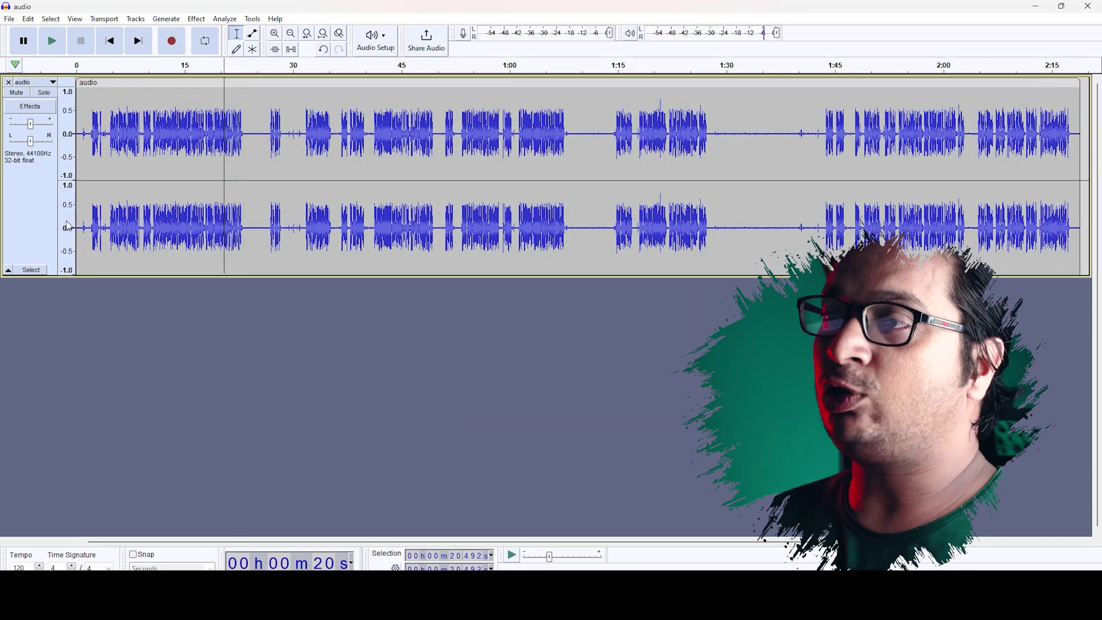
Compress the entire track with threshold -18 dB, noise floor -40 dB, ratio 3.1:1, attack 0.20 s, release 1.0 s and make-up gain.
{"action": "left_click", "coordinate": [31, 197]}
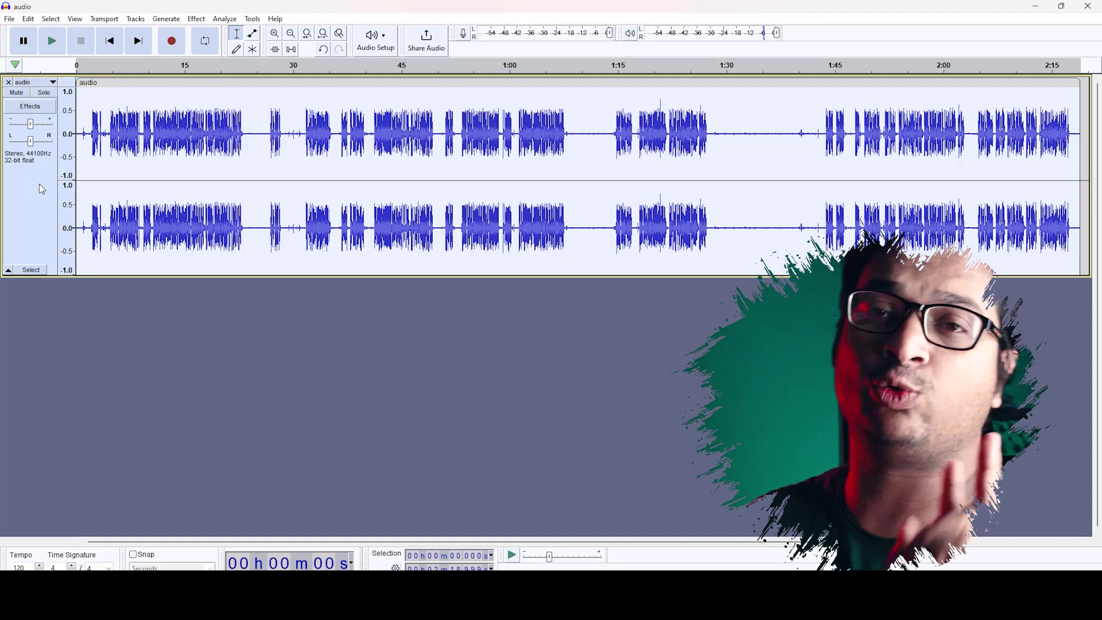
{"action": "left_click", "coordinate": [195, 20]}
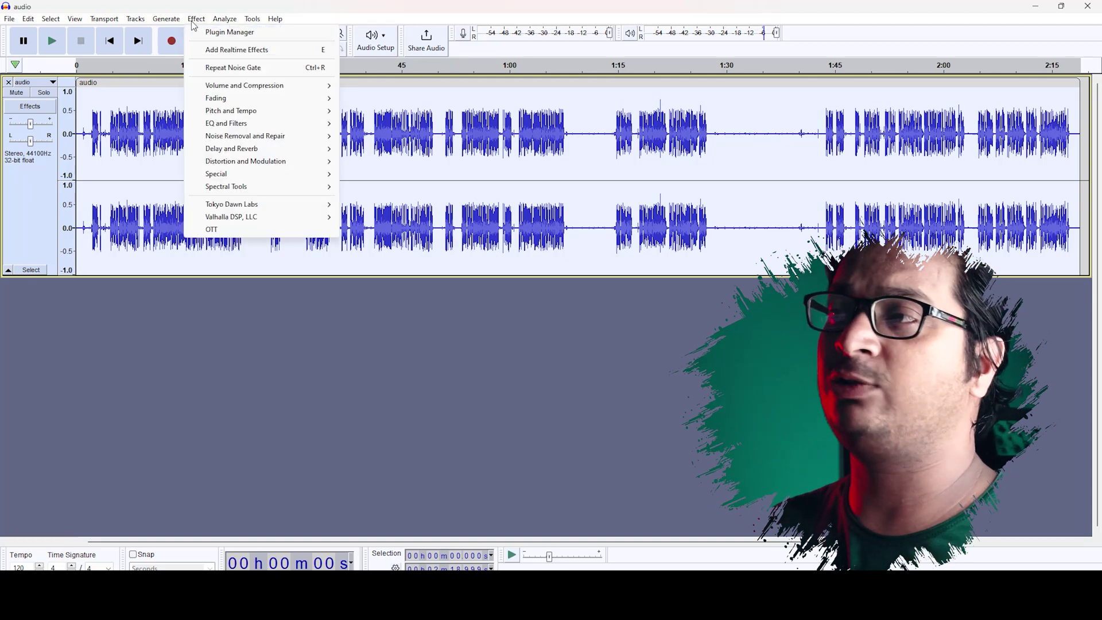
{"action": "mouse_move", "coordinate": [247, 87]}
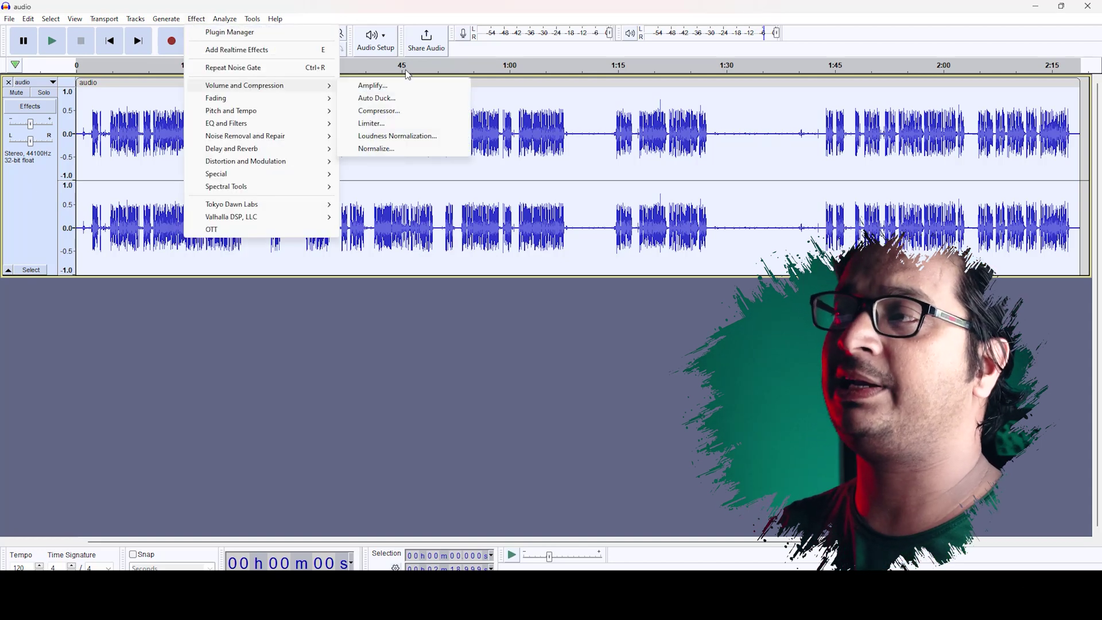
{"action": "left_click", "coordinate": [384, 116]}
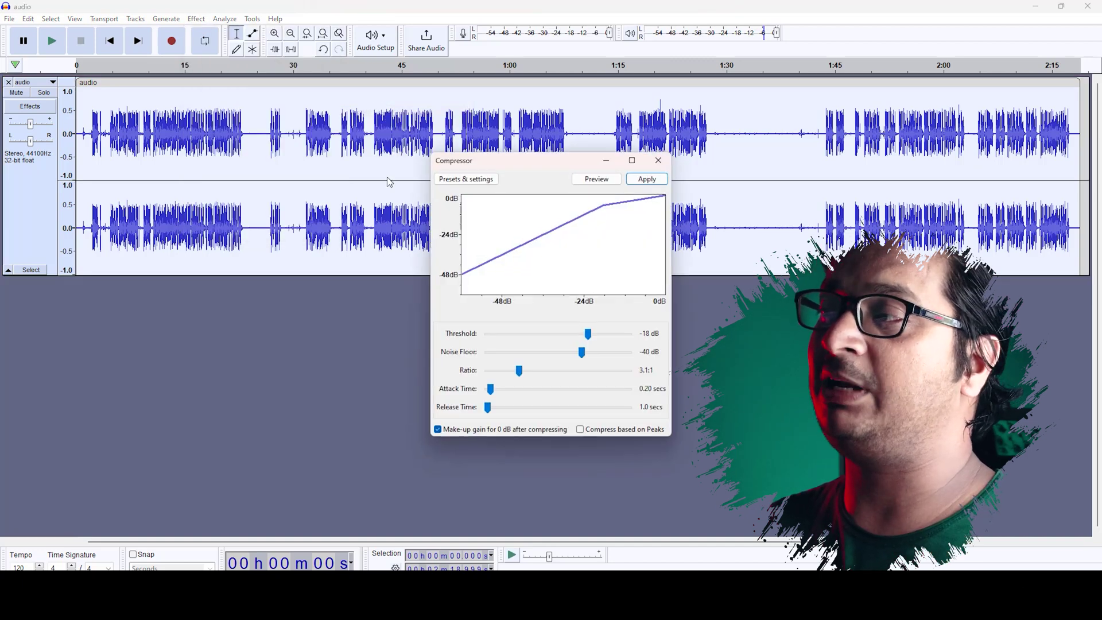
{"action": "left_click_drag", "start_coordinate": [542, 161], "coordinate": [392, 101]}
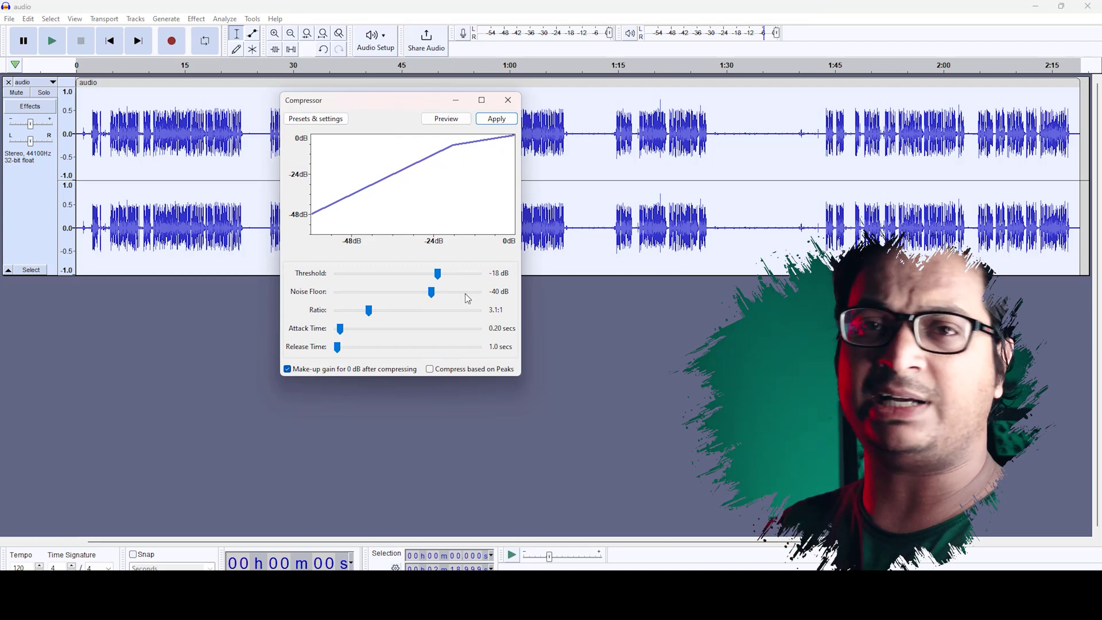
{"action": "left_click", "coordinate": [493, 119]}
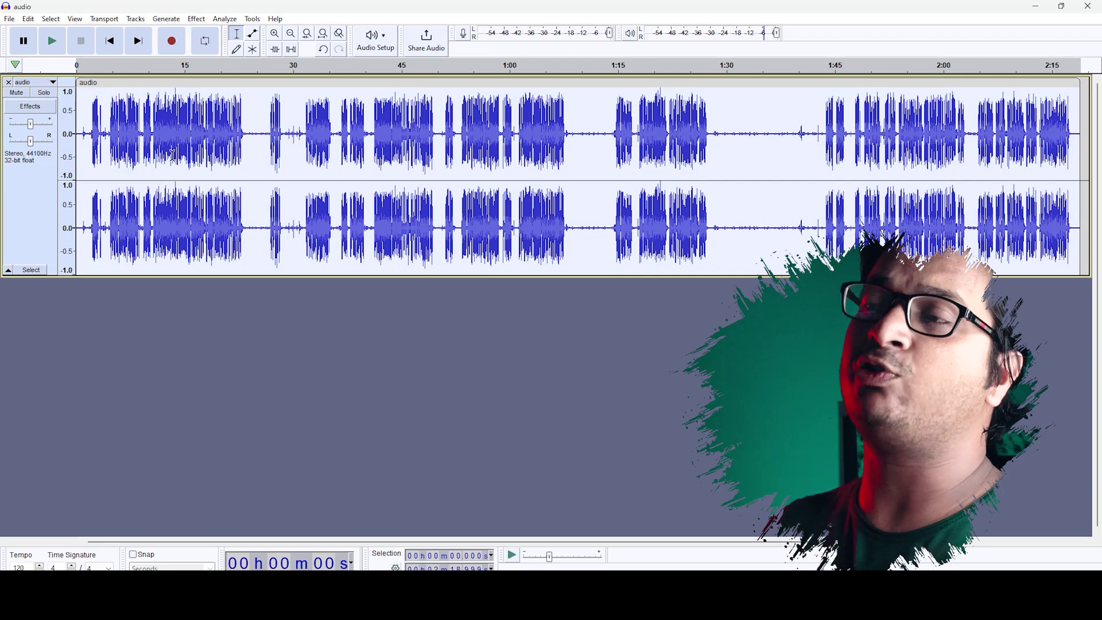
Mark the speech from about 9 to 17.7 seconds and play the compressed track from about 0:15 to check its loudness.
{"action": "left_click_drag", "start_coordinate": [141, 134], "coordinate": [204, 144]}
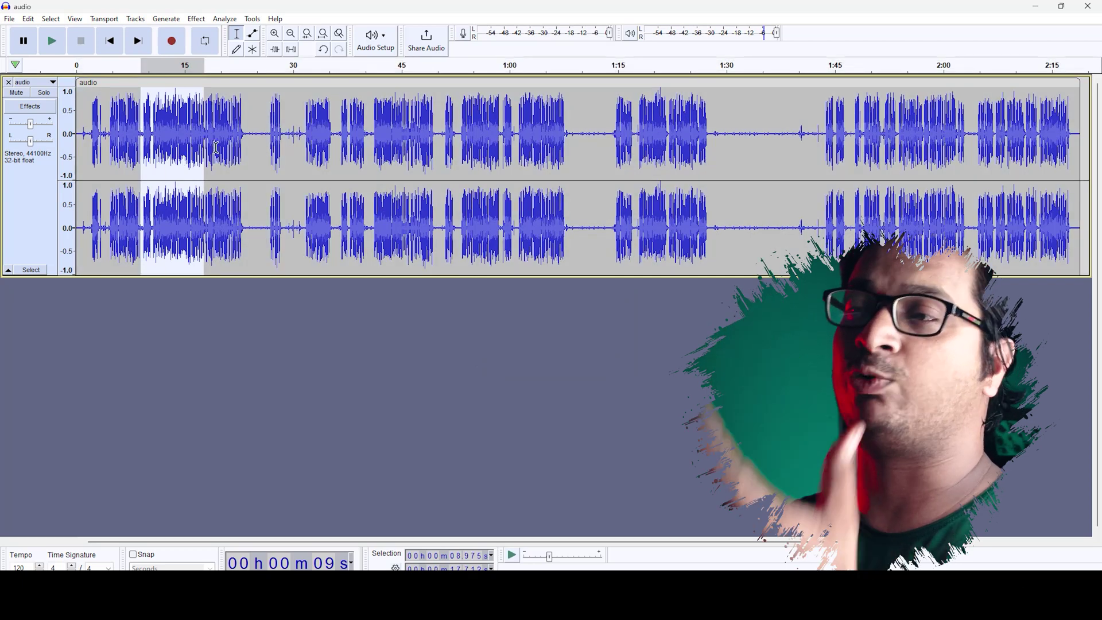
{"action": "left_click", "coordinate": [59, 203]}
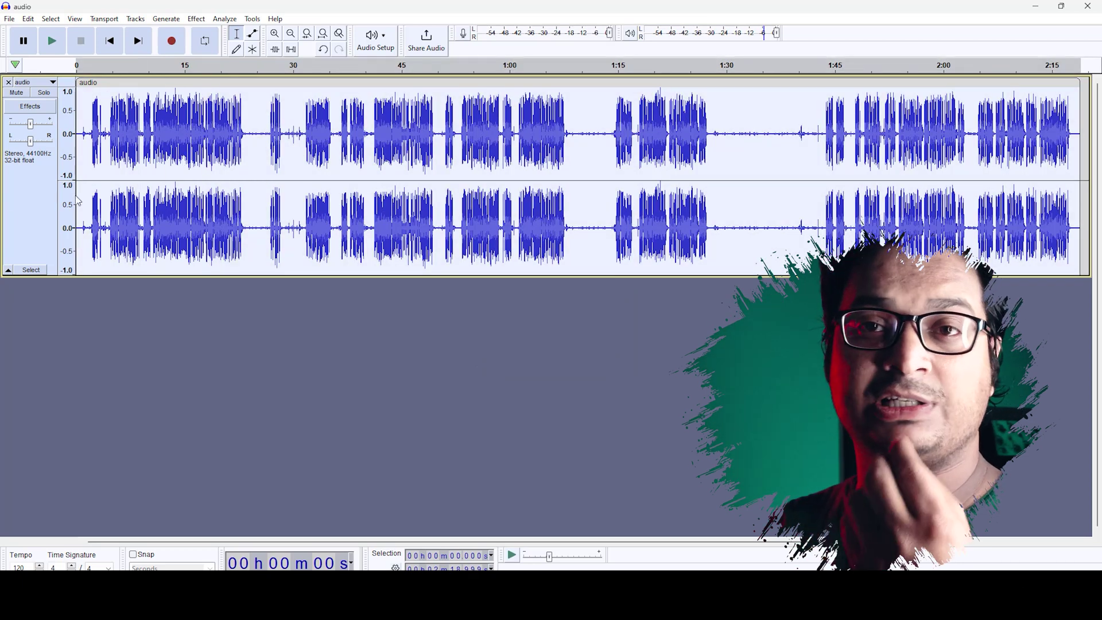
{"action": "left_click", "coordinate": [187, 110]}
{"action": "key", "text": "space"}
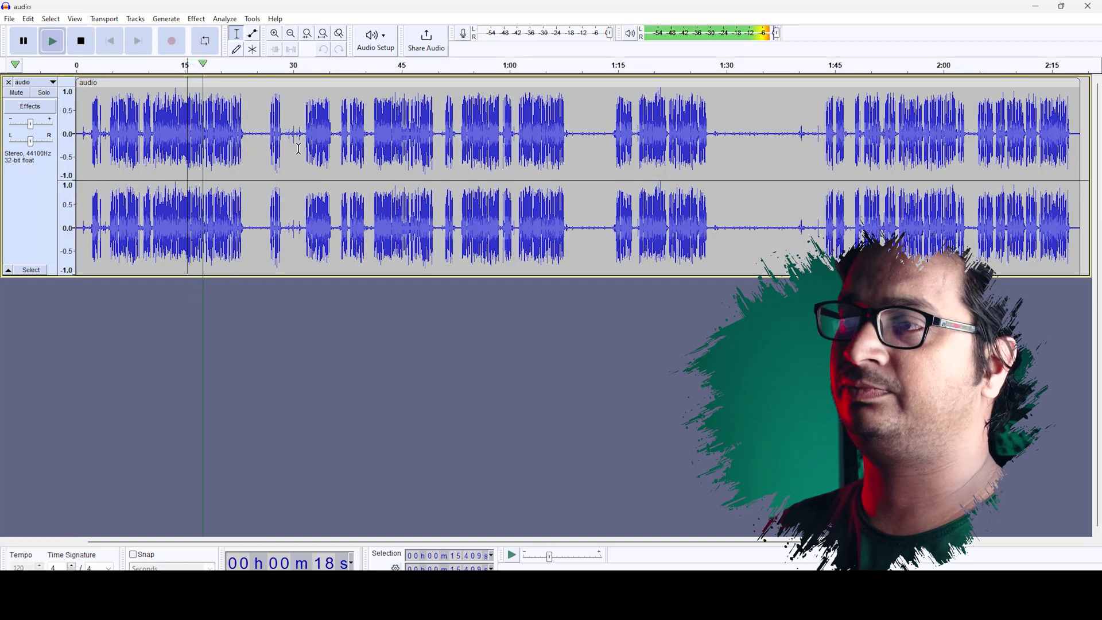
{"action": "key", "text": "space"}
Normalize the entire track to a peak amplitude of -1.0 dB with DC offset removal.
{"action": "key", "text": "ctrl+a"}
{"action": "left_click", "coordinate": [198, 19]}
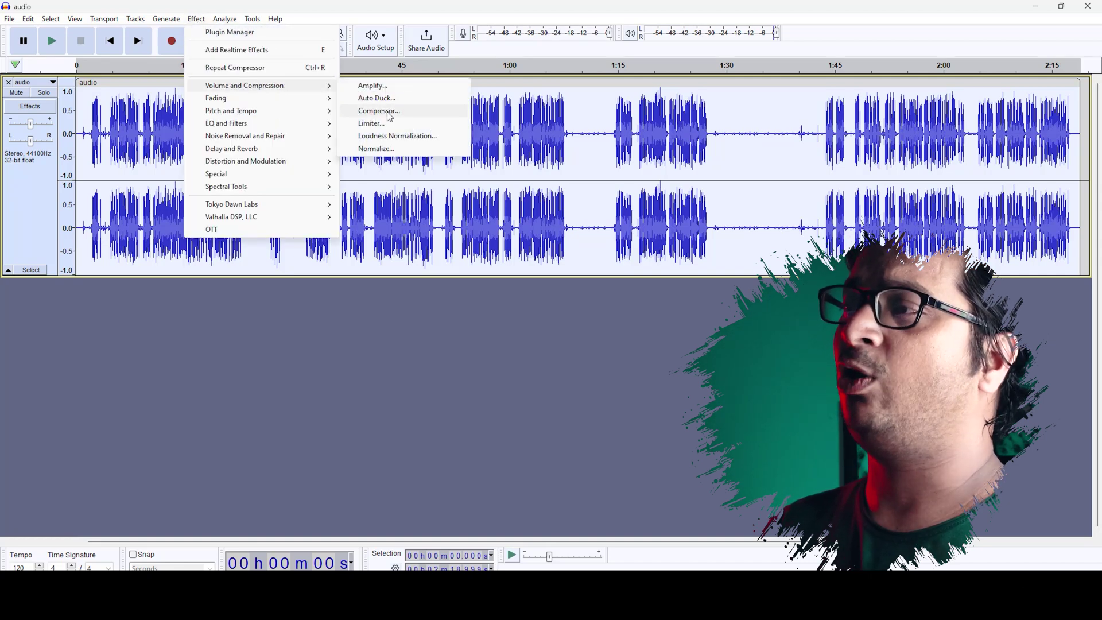
{"action": "left_click", "coordinate": [387, 150]}
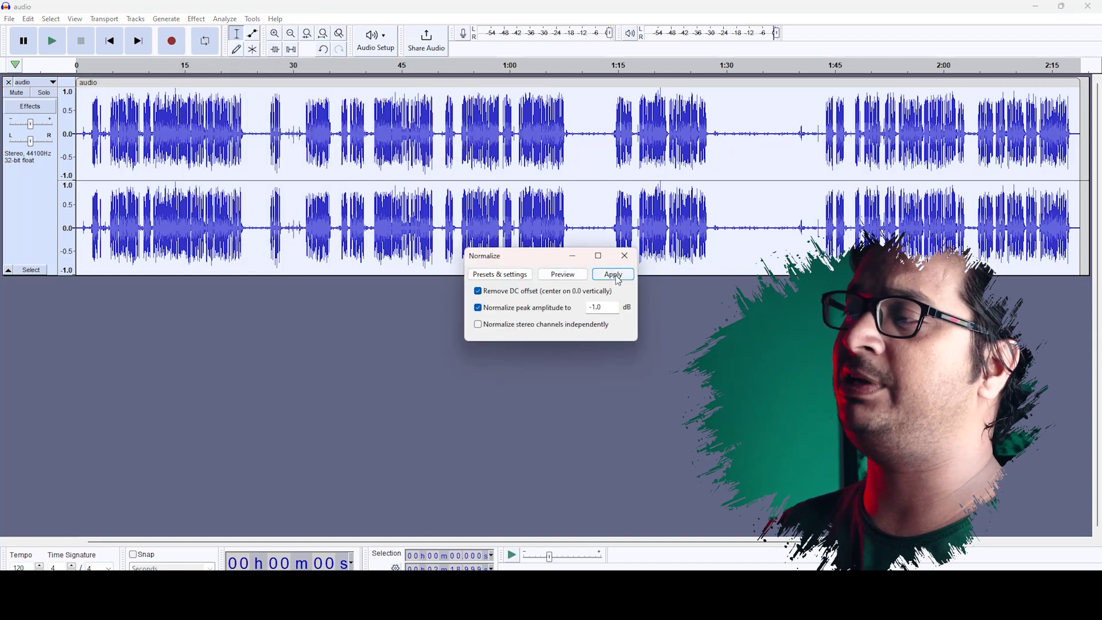
{"action": "left_click", "coordinate": [615, 276]}
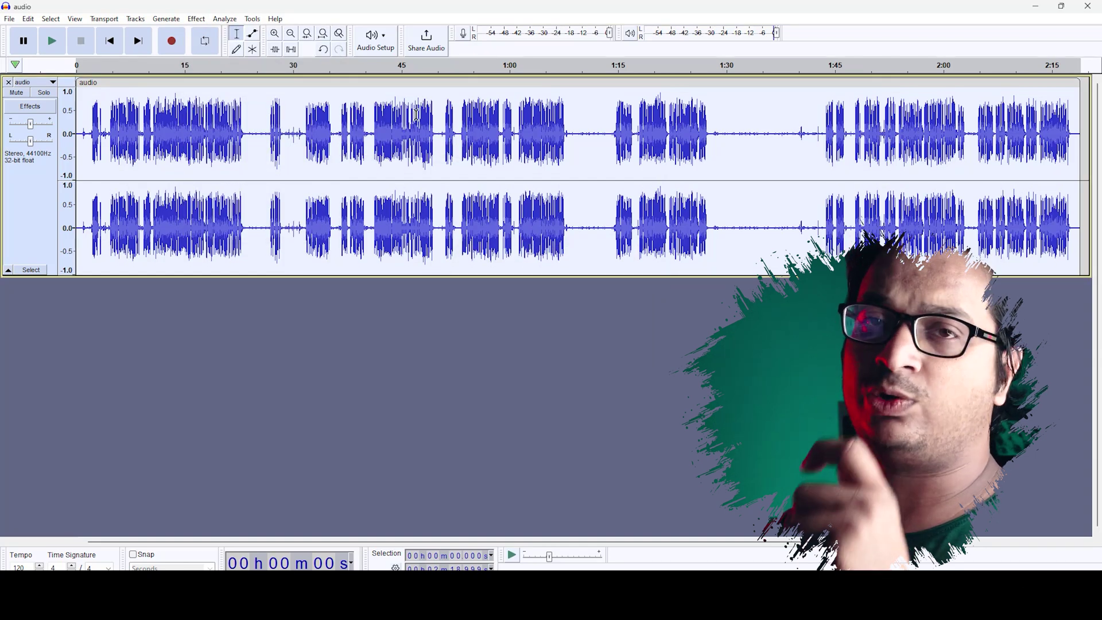
Apply a Soft Limit limiter at -3.00 dB with 10 ms hold and no make-up gain, and play the track from about 0:17.
{"action": "left_click", "coordinate": [197, 19]}
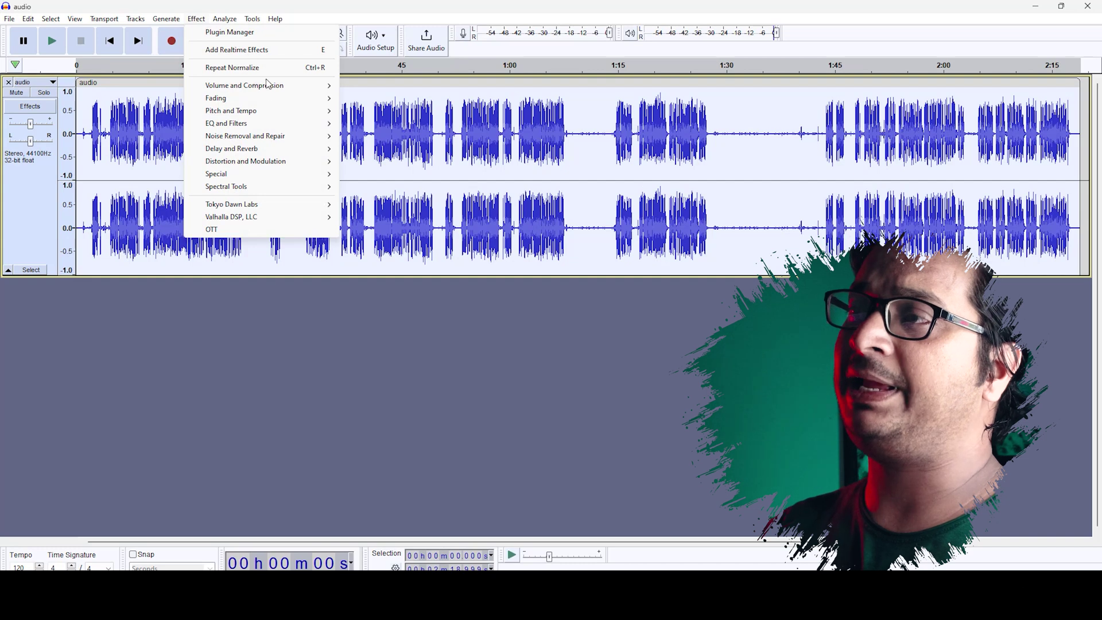
{"action": "mouse_move", "coordinate": [280, 84]}
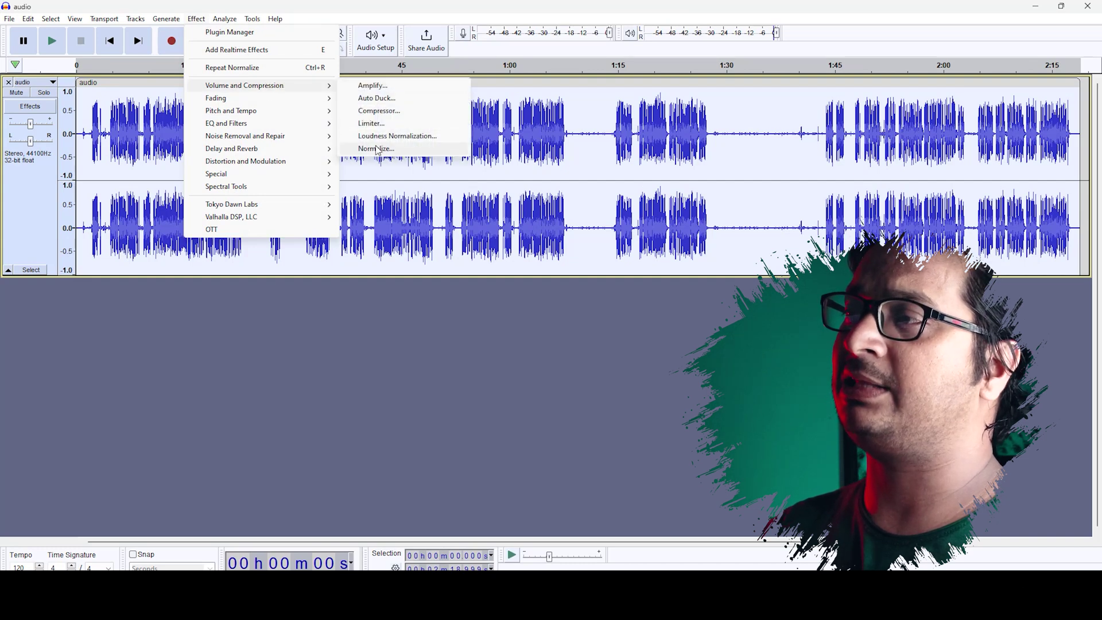
{"action": "left_click", "coordinate": [373, 124]}
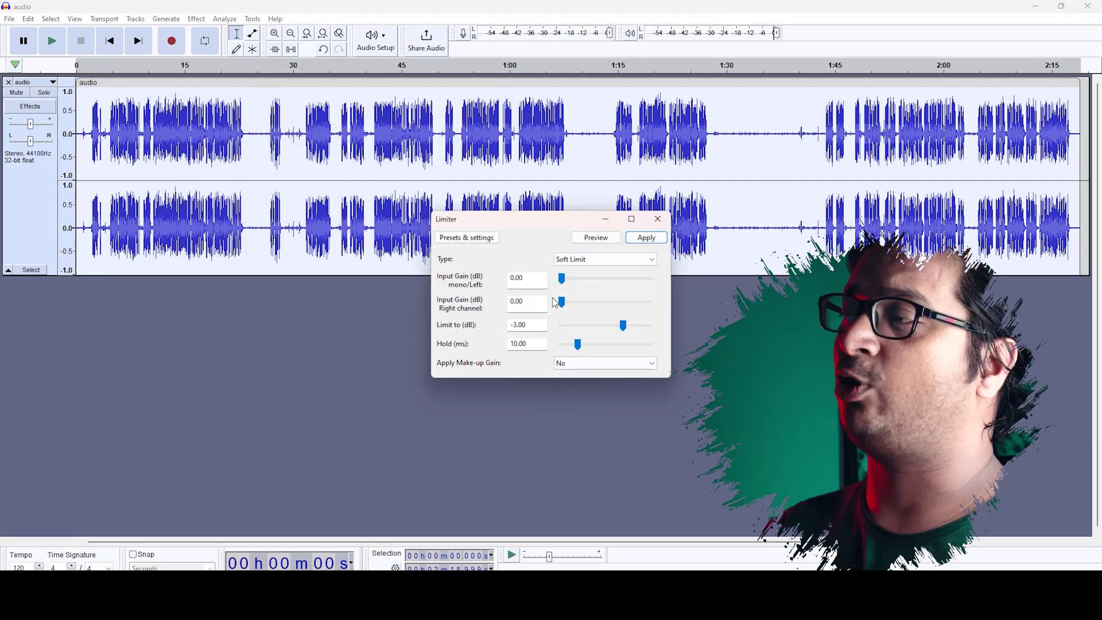
{"action": "left_click_drag", "start_coordinate": [533, 225], "coordinate": [361, 157]}
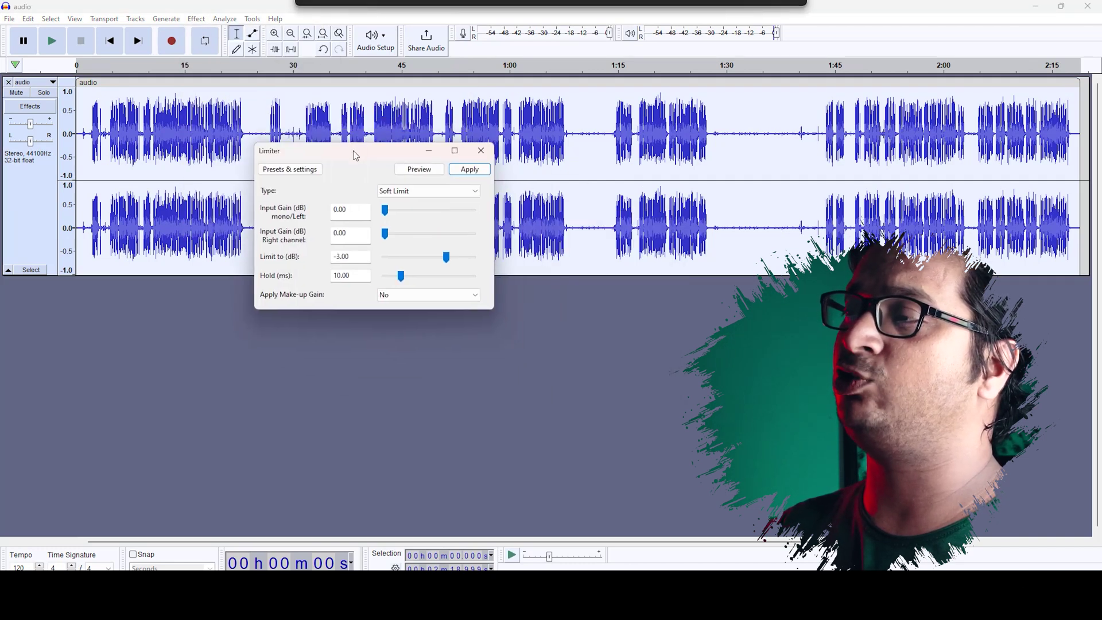
{"action": "left_click", "coordinate": [479, 172]}
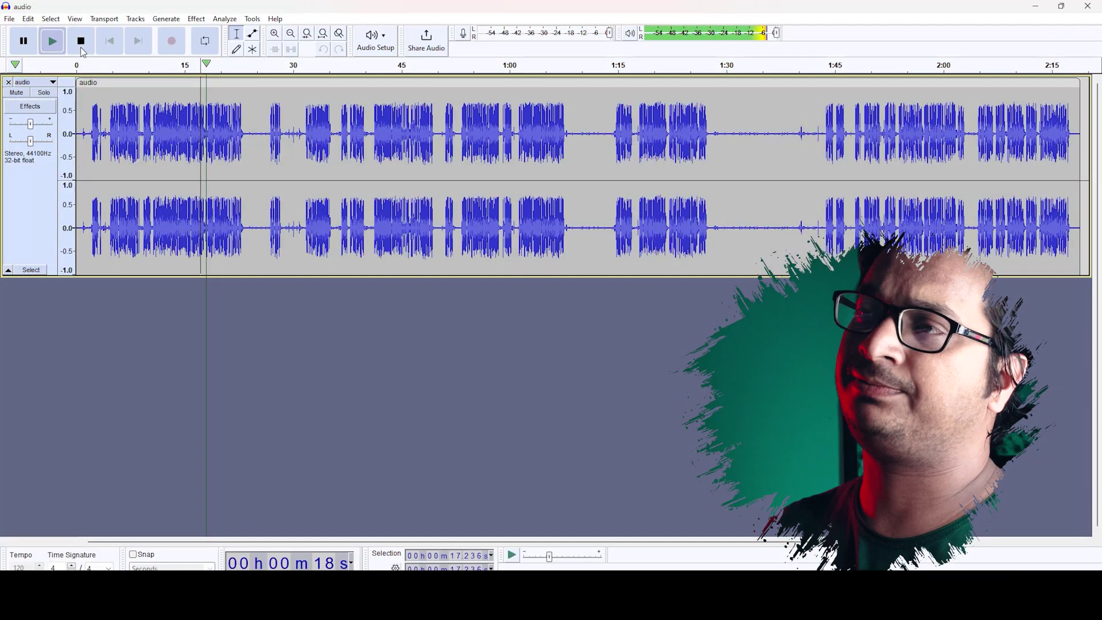
{"action": "left_click", "coordinate": [79, 48]}
Apply a Filter Curve EQ with the Bass Boost factory preset to the entire track.
{"action": "key", "text": "ctrl+a"}
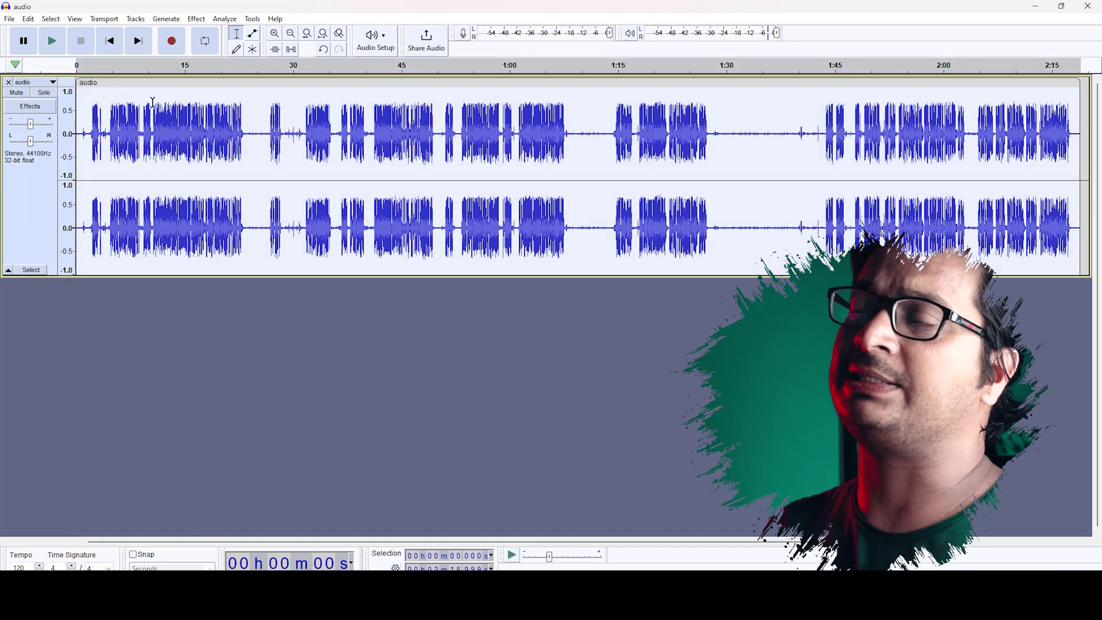
{"action": "left_click", "coordinate": [197, 19]}
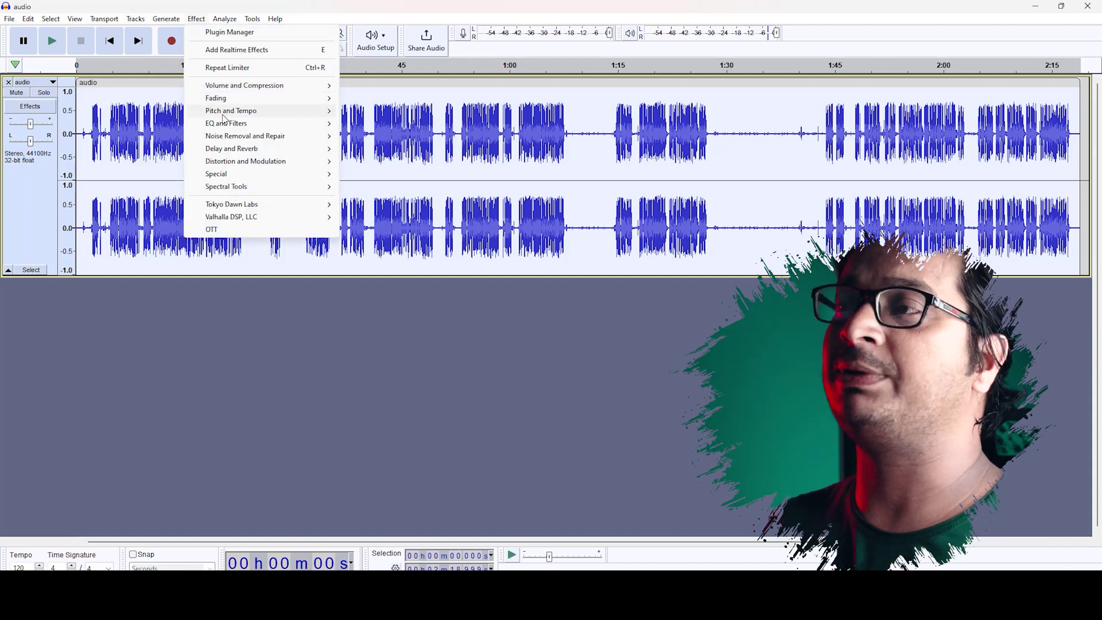
{"action": "mouse_move", "coordinate": [247, 124]}
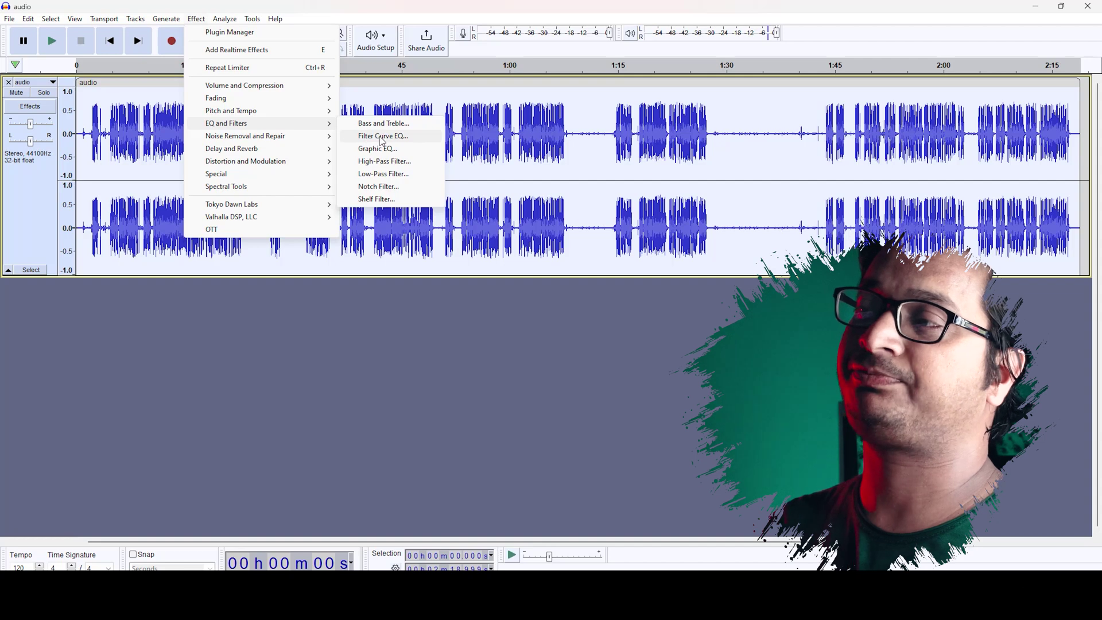
{"action": "left_click", "coordinate": [381, 137]}
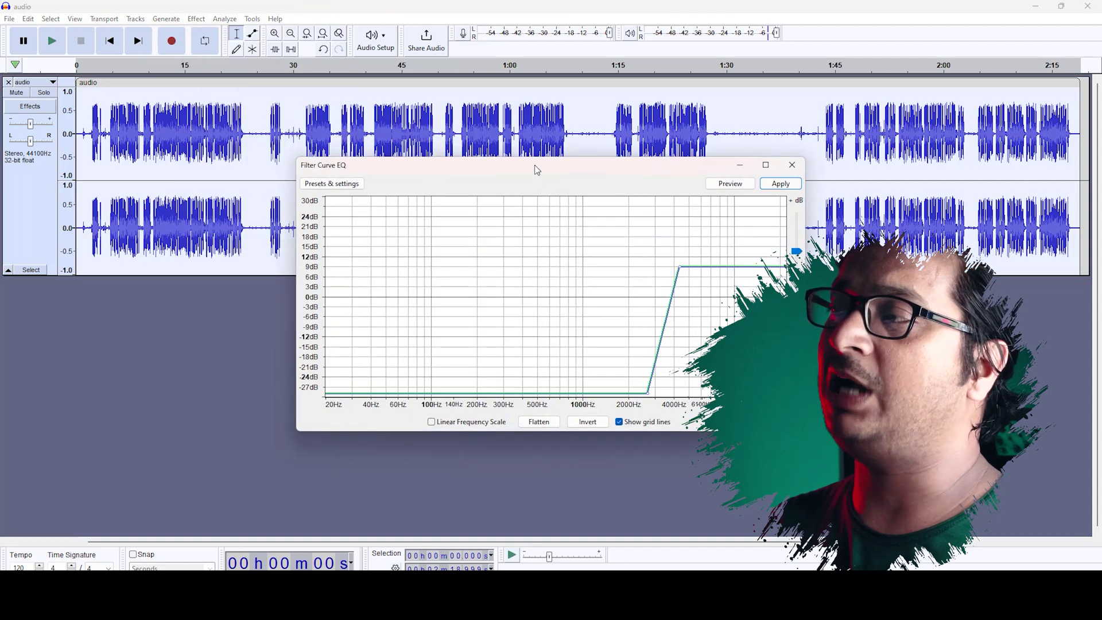
{"action": "left_click_drag", "start_coordinate": [537, 171], "coordinate": [368, 81]}
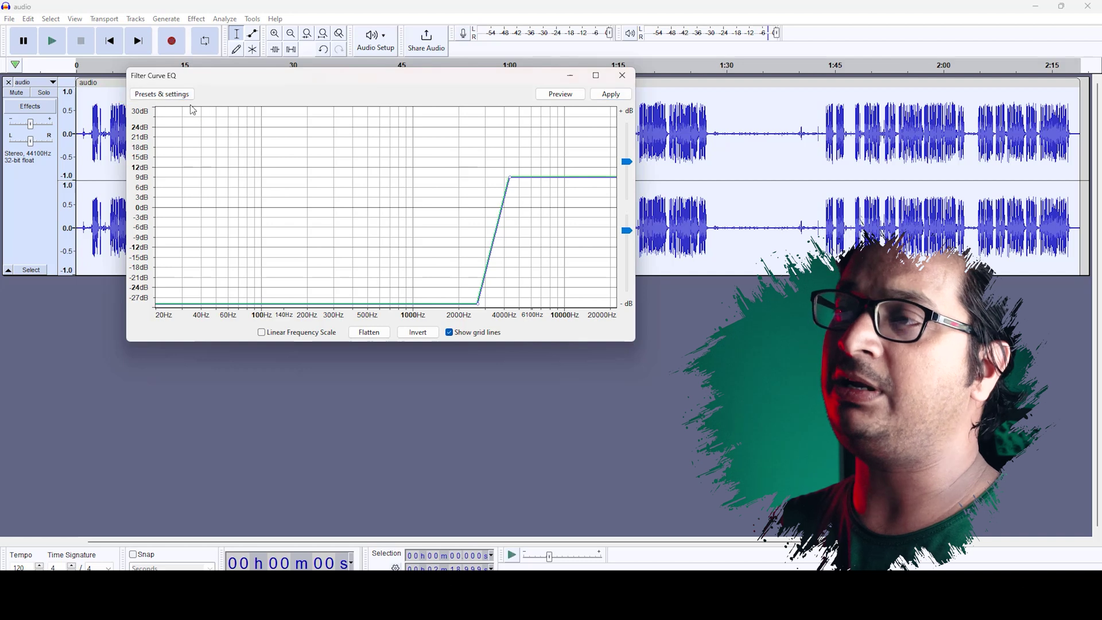
{"action": "left_click", "coordinate": [172, 95]}
{"action": "mouse_move", "coordinate": [201, 156]}
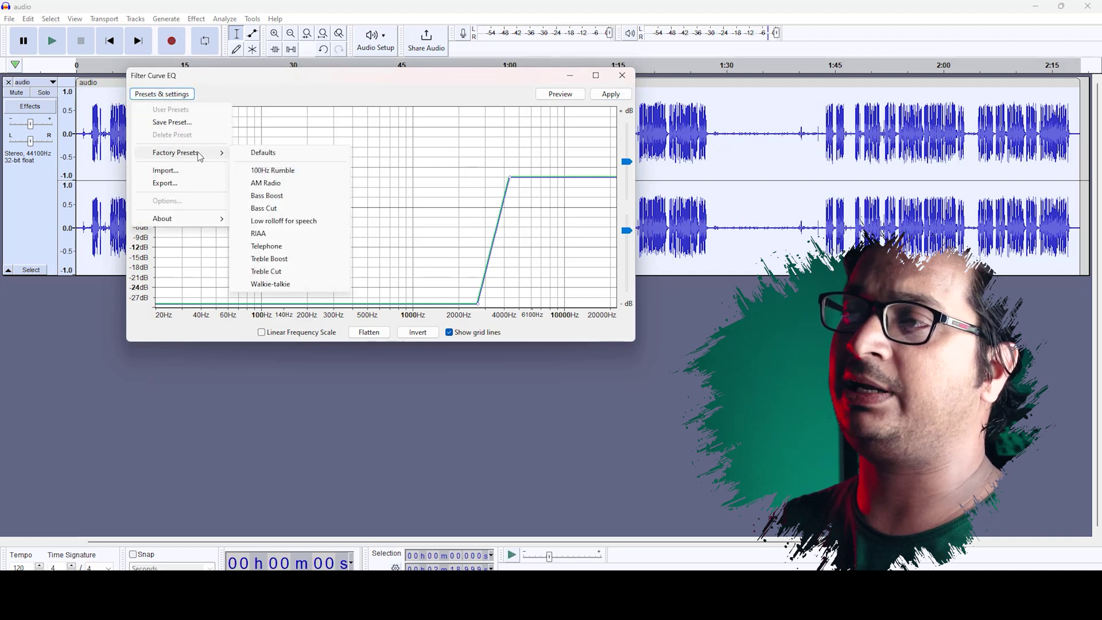
{"action": "left_click", "coordinate": [275, 202]}
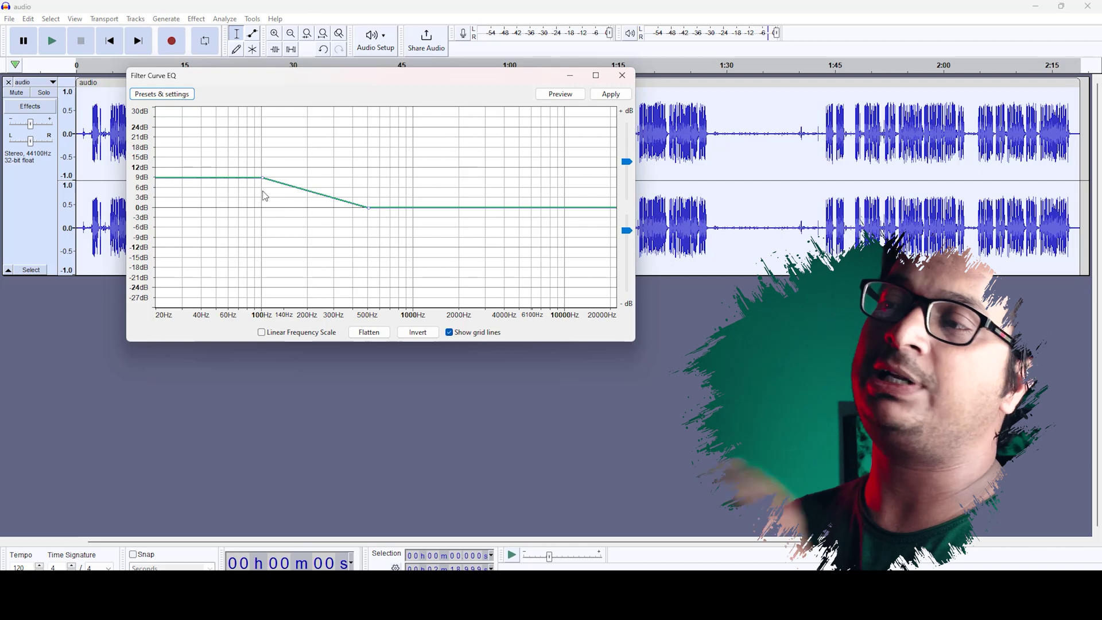
{"action": "left_click", "coordinate": [611, 95]}
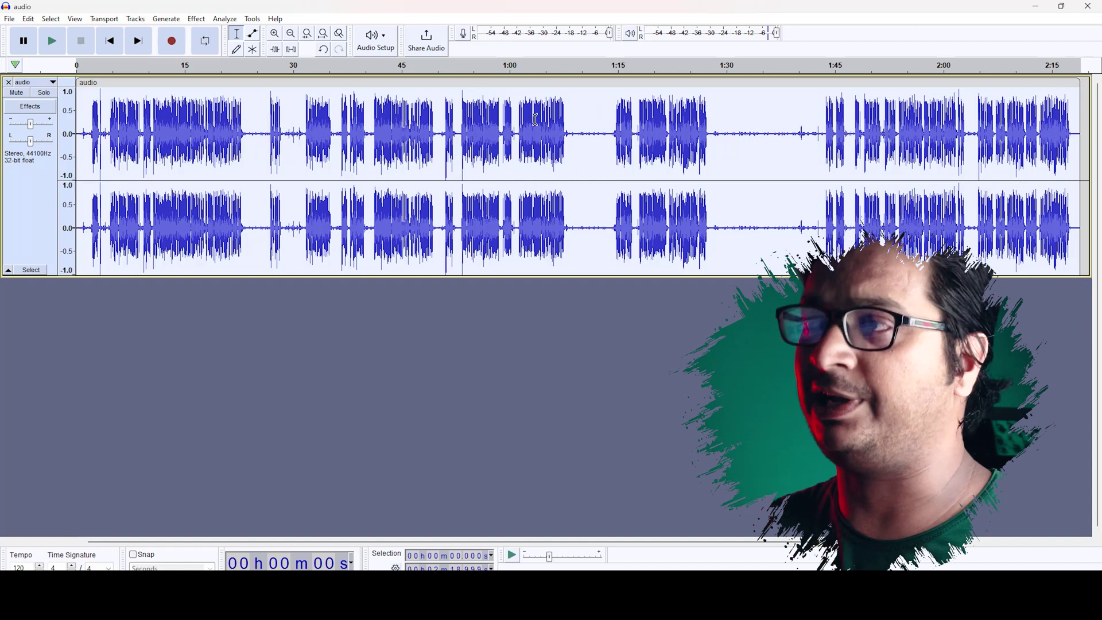
Apply a second Filter Curve EQ to the entire track with the Treble Boost factory preset.
{"action": "left_click", "coordinate": [196, 19]}
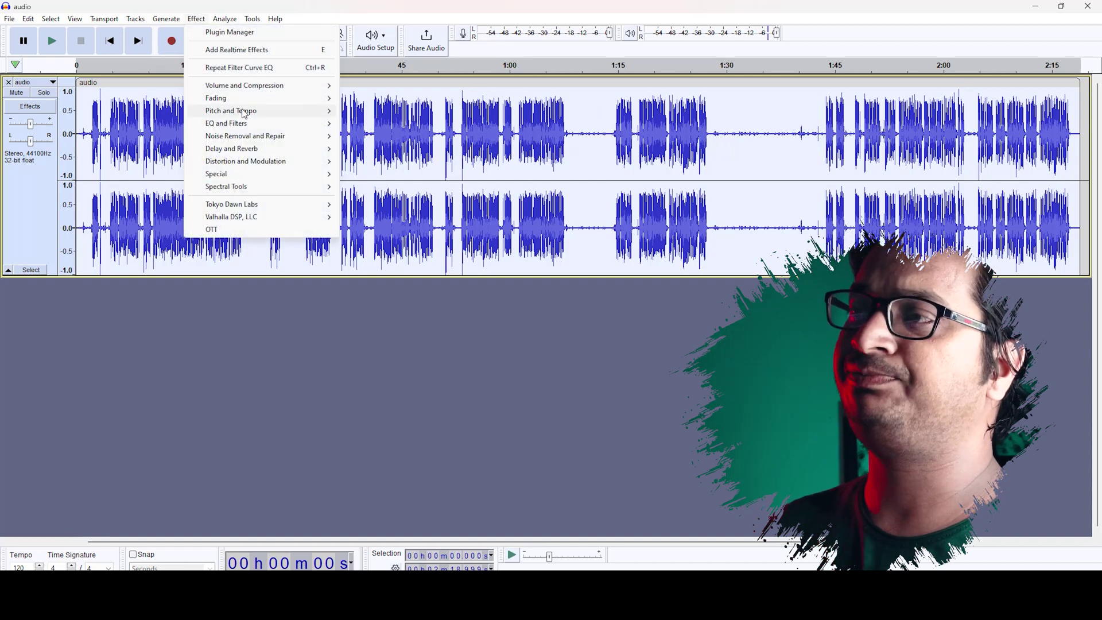
{"action": "left_click", "coordinate": [389, 140]}
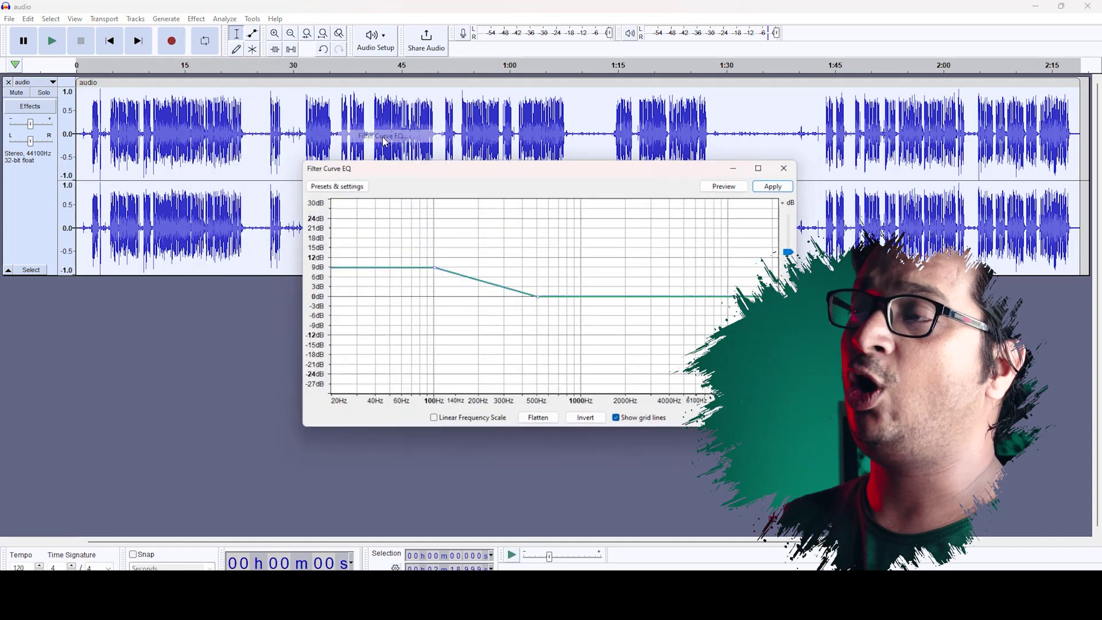
{"action": "left_click", "coordinate": [346, 183]}
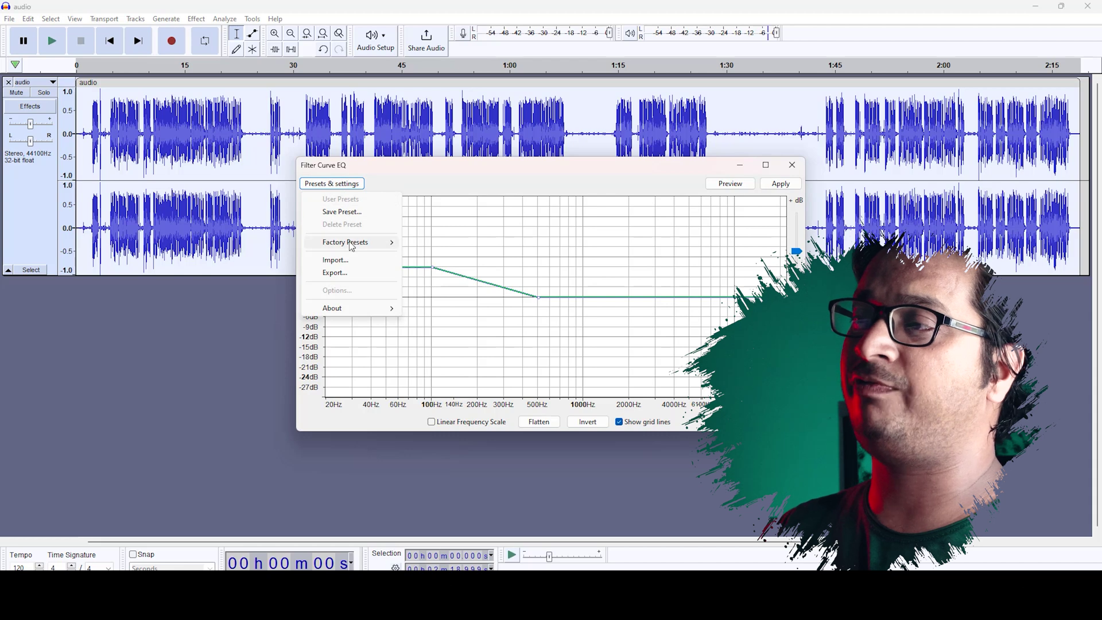
{"action": "mouse_move", "coordinate": [353, 242]}
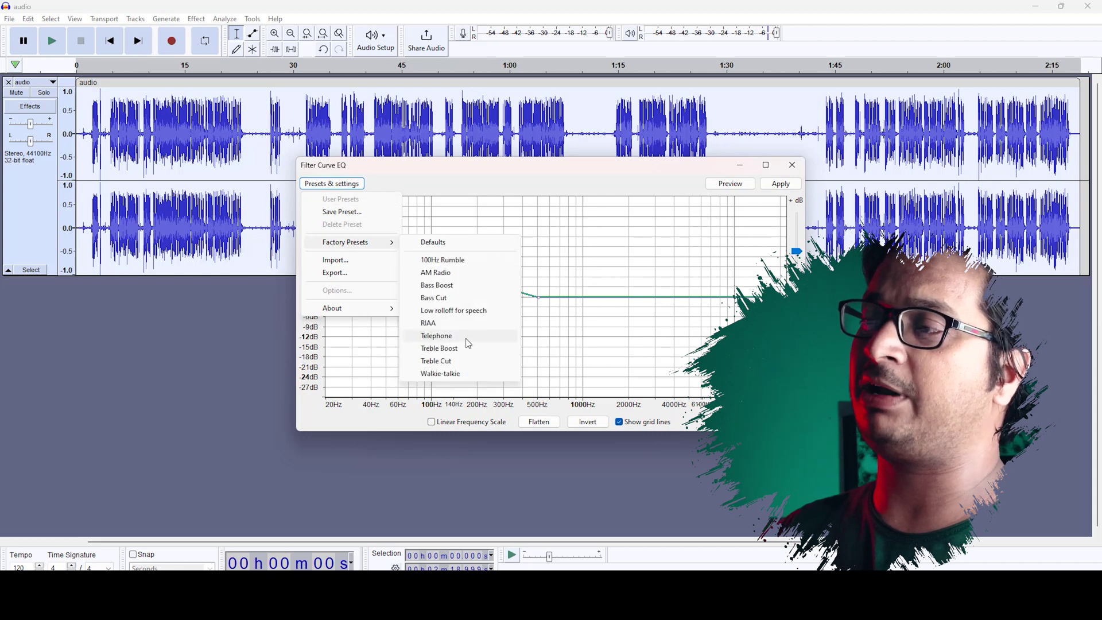
{"action": "left_click", "coordinate": [448, 351]}
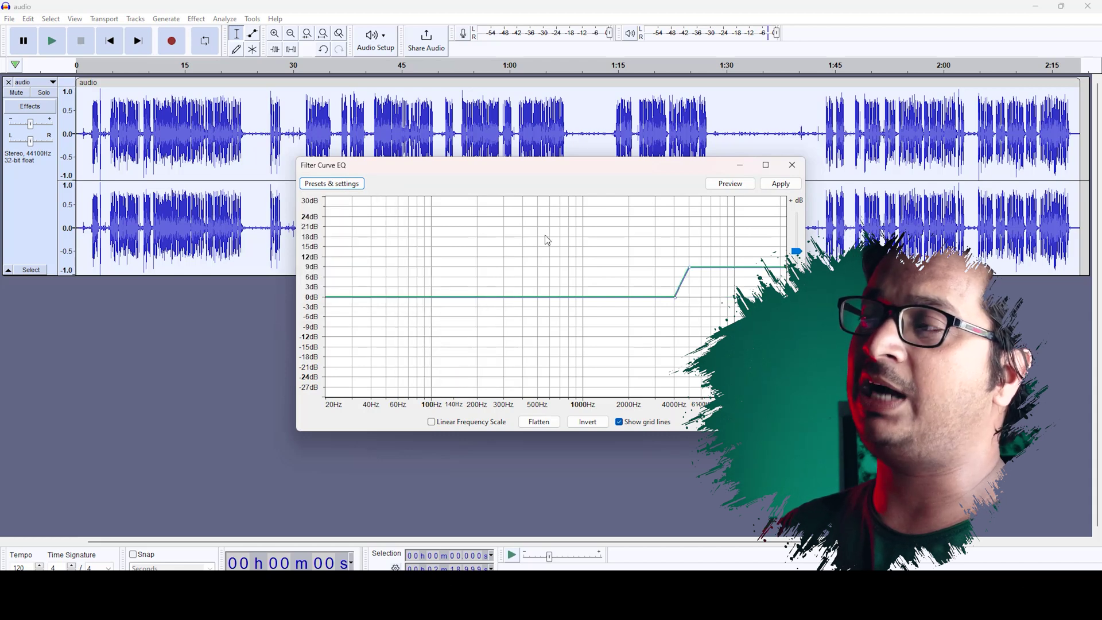
{"action": "left_click_drag", "start_coordinate": [606, 178], "coordinate": [415, 92]}
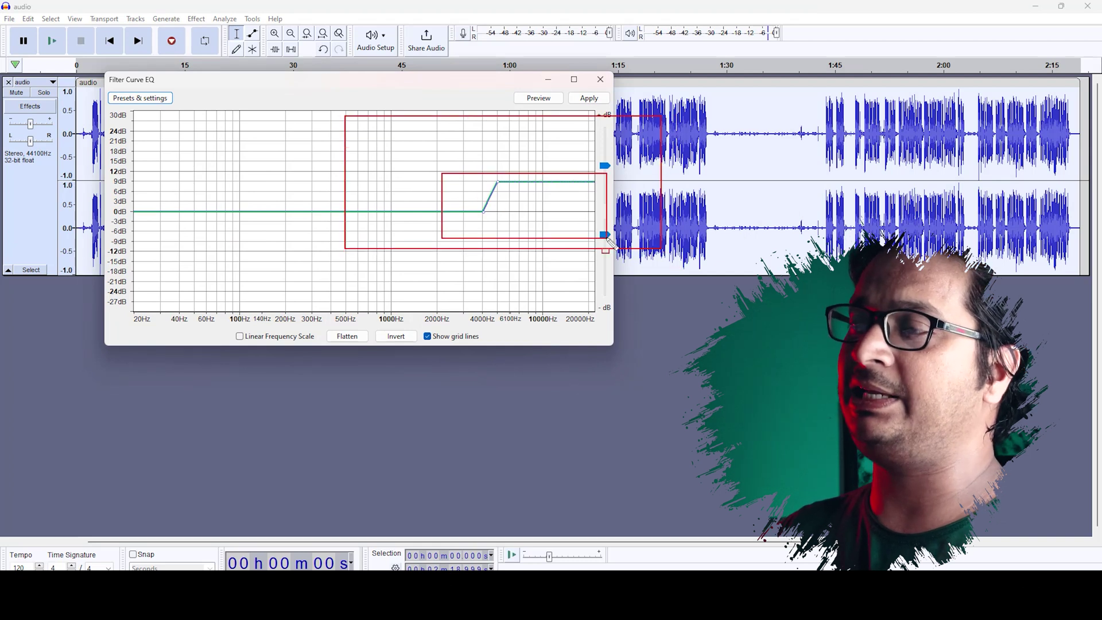
{"action": "left_click", "coordinate": [589, 99]}
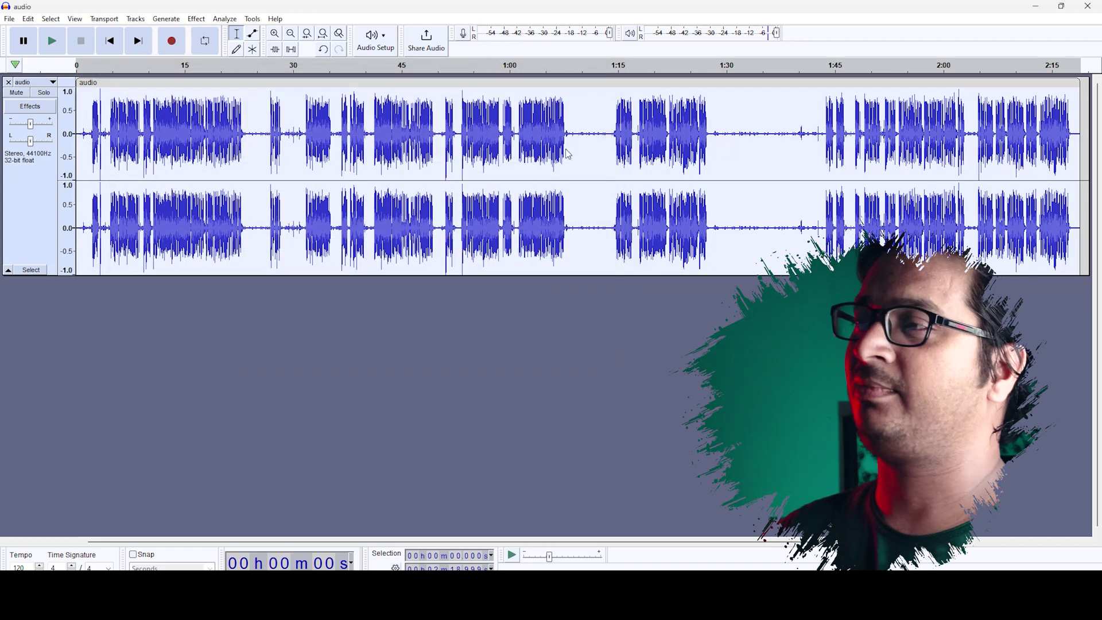
Play the equalized track from about 0:15 for a few seconds to check its sound.
{"action": "left_click", "coordinate": [186, 122]}
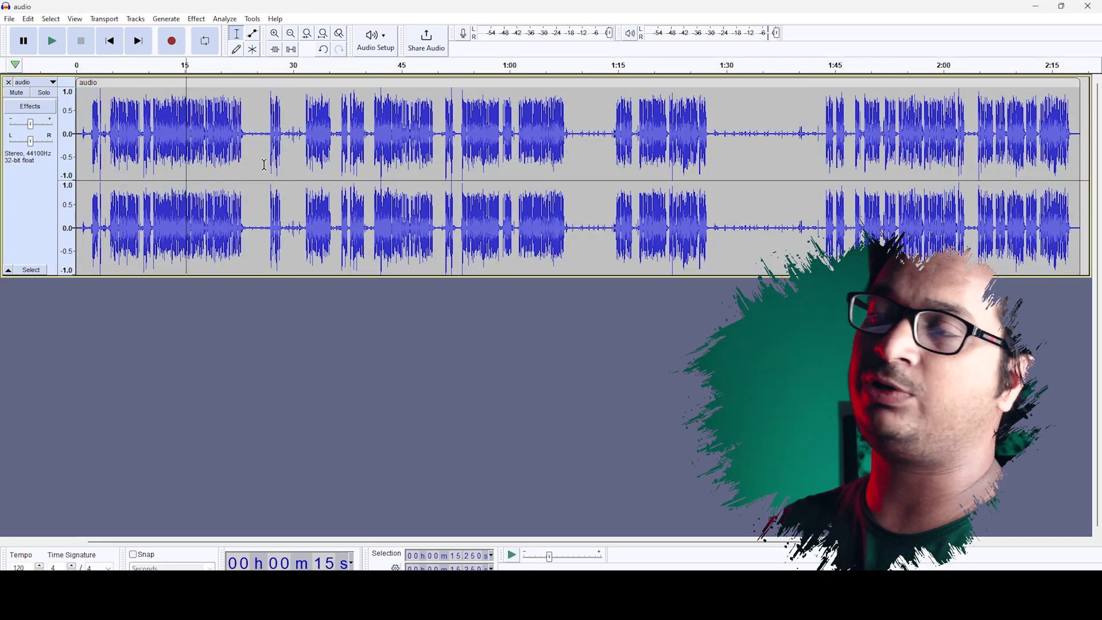
{"action": "key", "text": "space"}
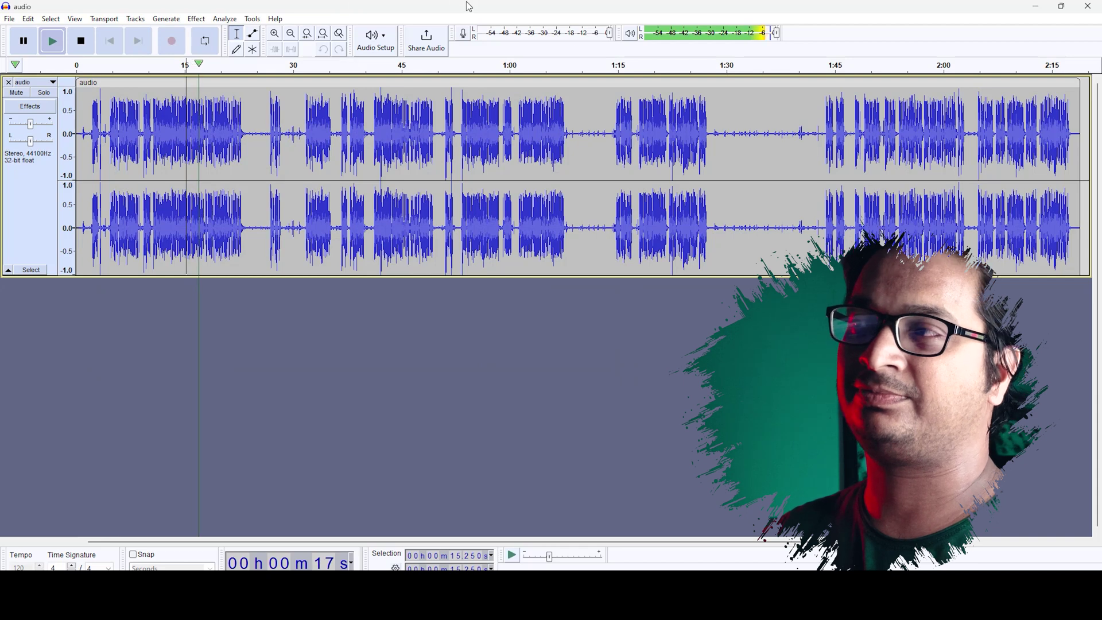
{"action": "key", "text": "space"}
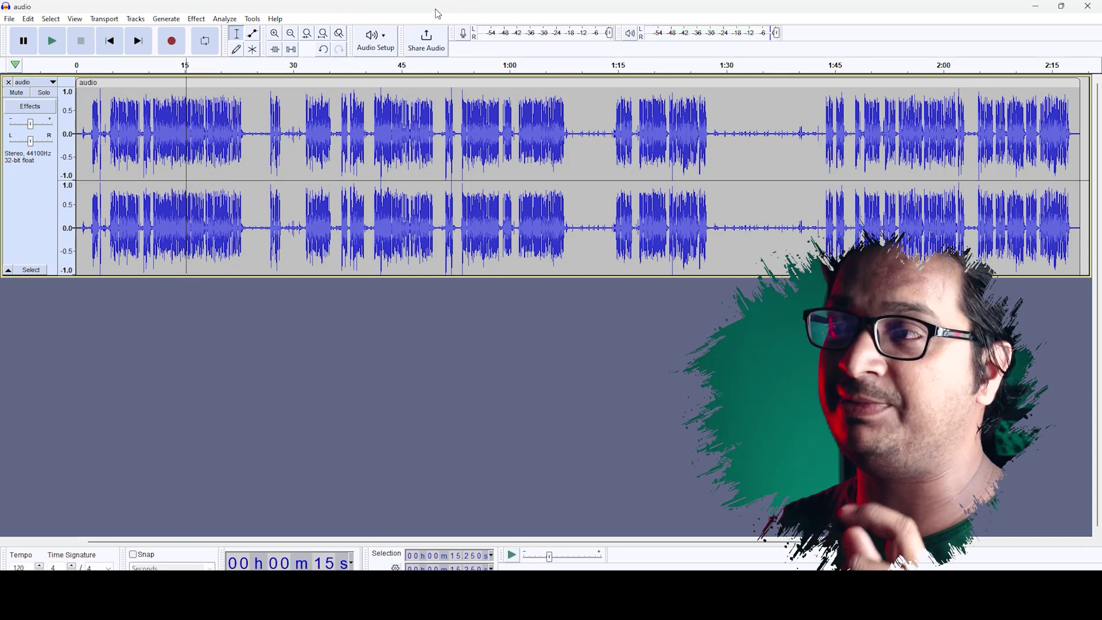
Apply a Graphic EQ to the entire track, lowering the mid bands from 250 Hz to 2 kHz slightly below their preset curve.
{"action": "key", "text": "ctrl+a"}
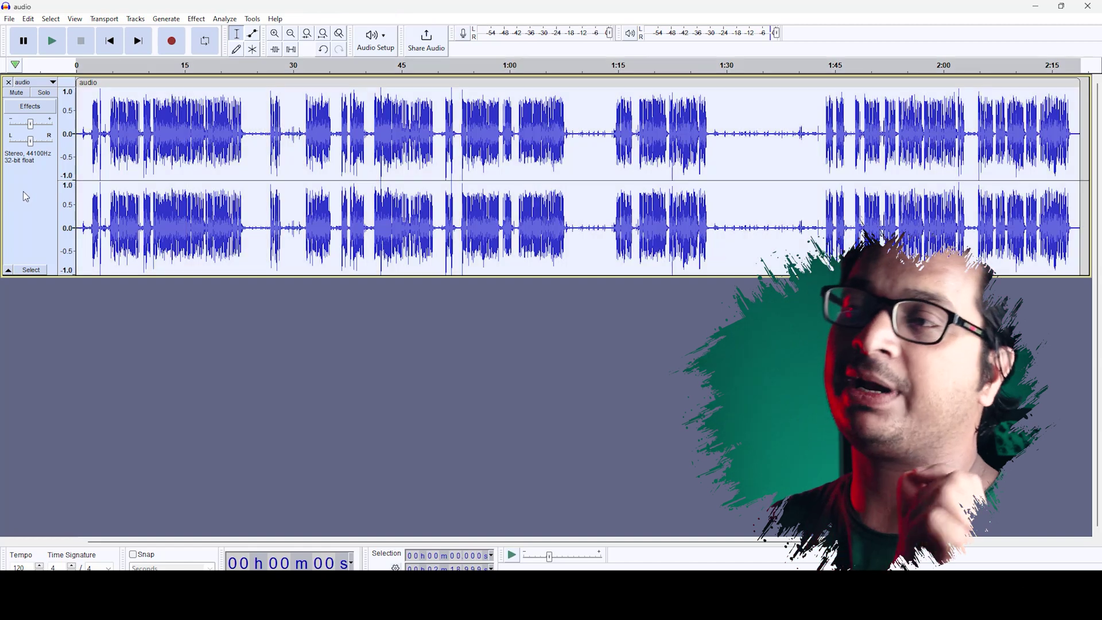
{"action": "left_click", "coordinate": [193, 25]}
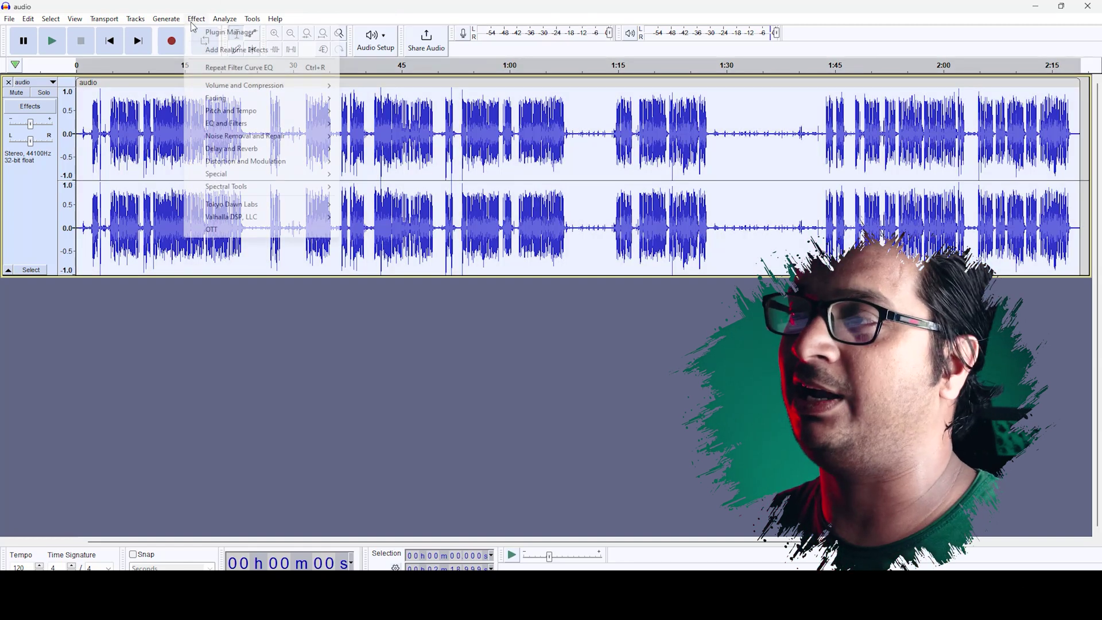
{"action": "mouse_move", "coordinate": [282, 127]}
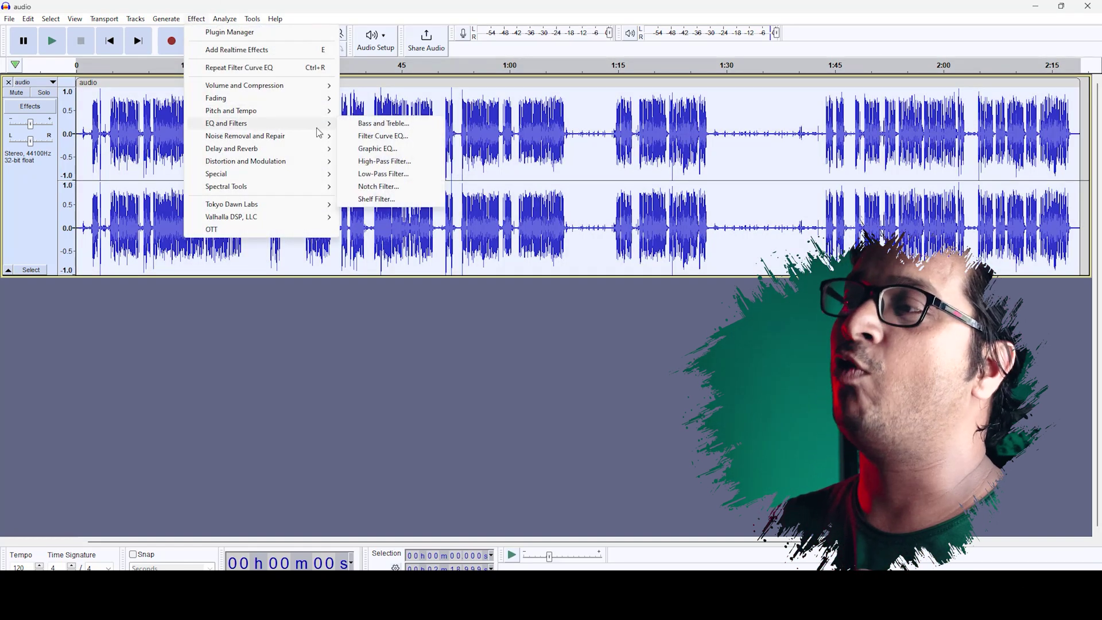
{"action": "left_click", "coordinate": [395, 156]}
{"action": "left_click_drag", "start_coordinate": [502, 178], "coordinate": [250, 59]}
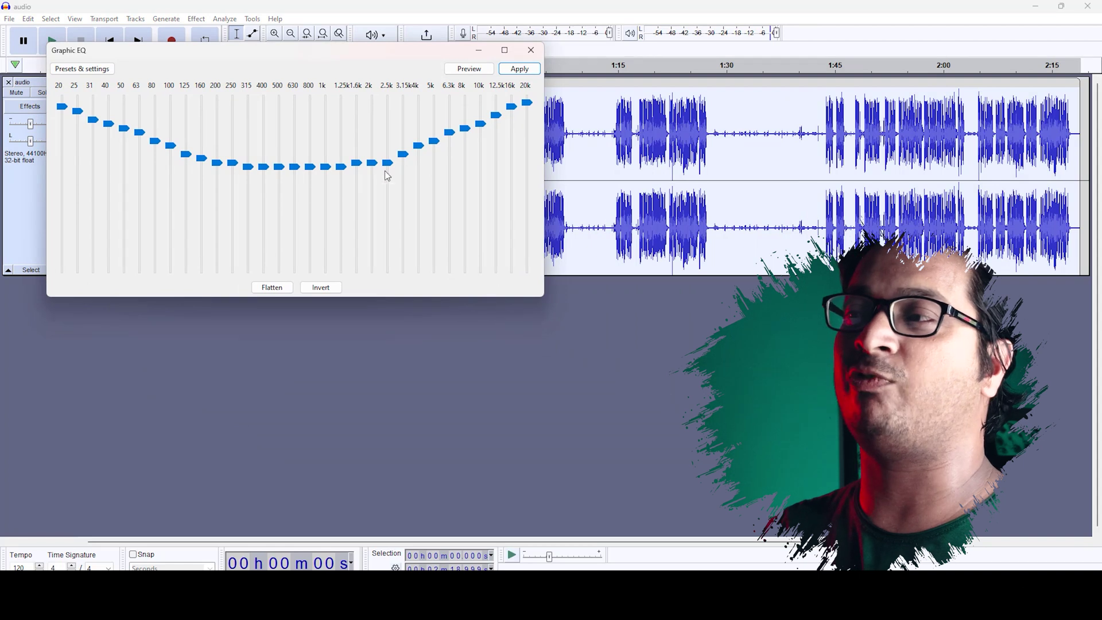
{"action": "scroll", "coordinate": [395, 165], "scroll_direction": "up", "scroll_amount": 1}
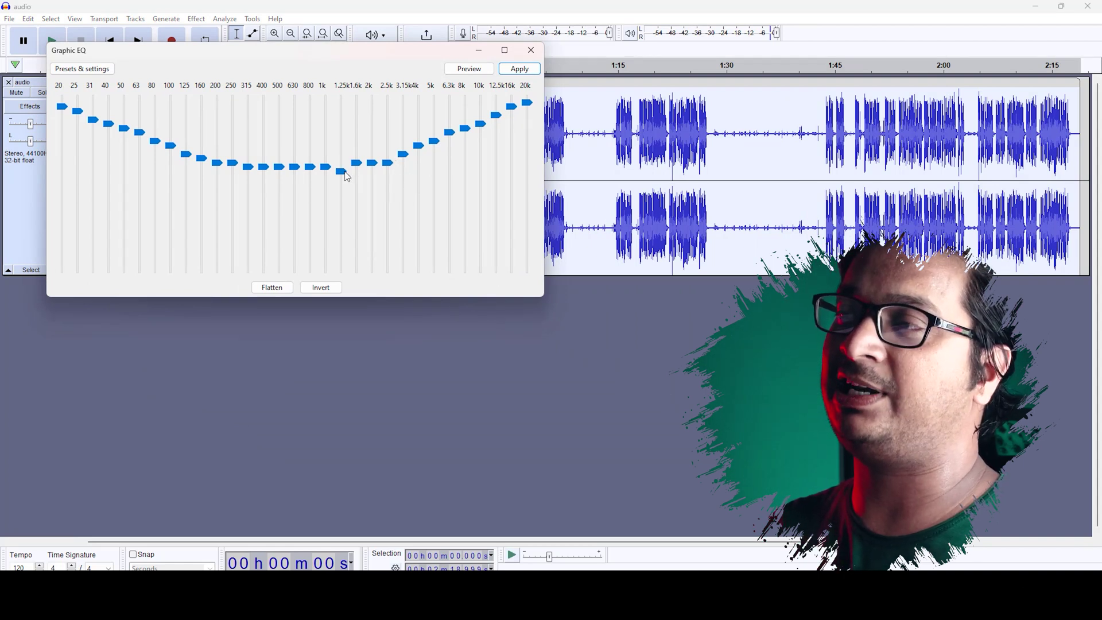
{"action": "scroll", "coordinate": [327, 172], "scroll_direction": "down", "scroll_amount": 1}
{"action": "scroll", "coordinate": [294, 178], "scroll_direction": "down", "scroll_amount": 1}
{"action": "scroll", "coordinate": [310, 177], "scroll_direction": "down", "scroll_amount": 2}
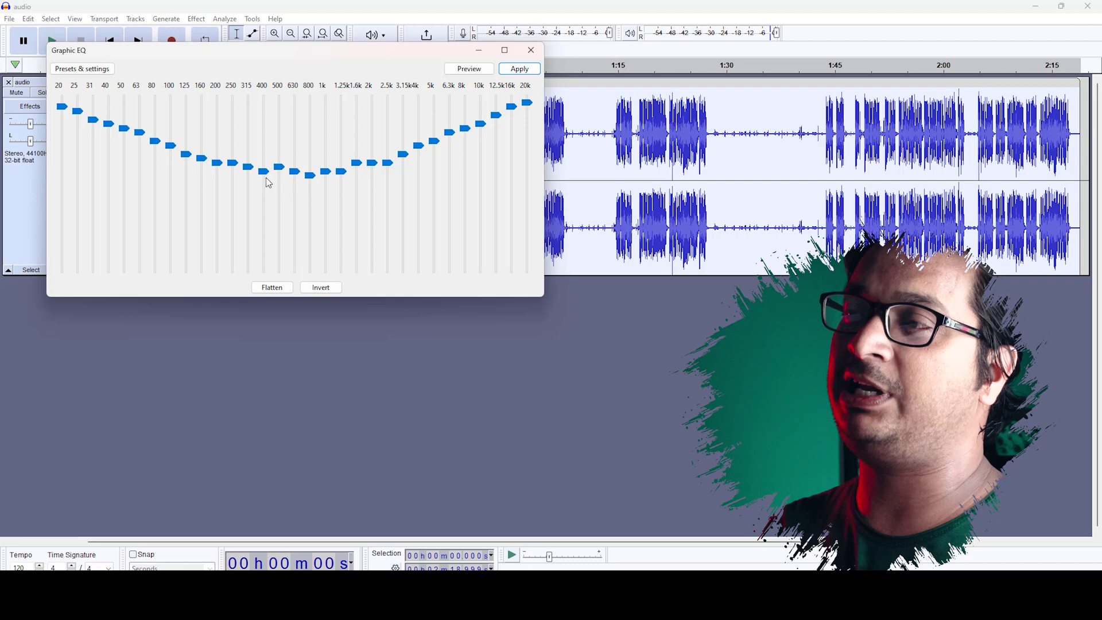
{"action": "scroll", "coordinate": [281, 181], "scroll_direction": "down", "scroll_amount": 2}
{"action": "scroll", "coordinate": [356, 174], "scroll_direction": "down", "scroll_amount": 2}
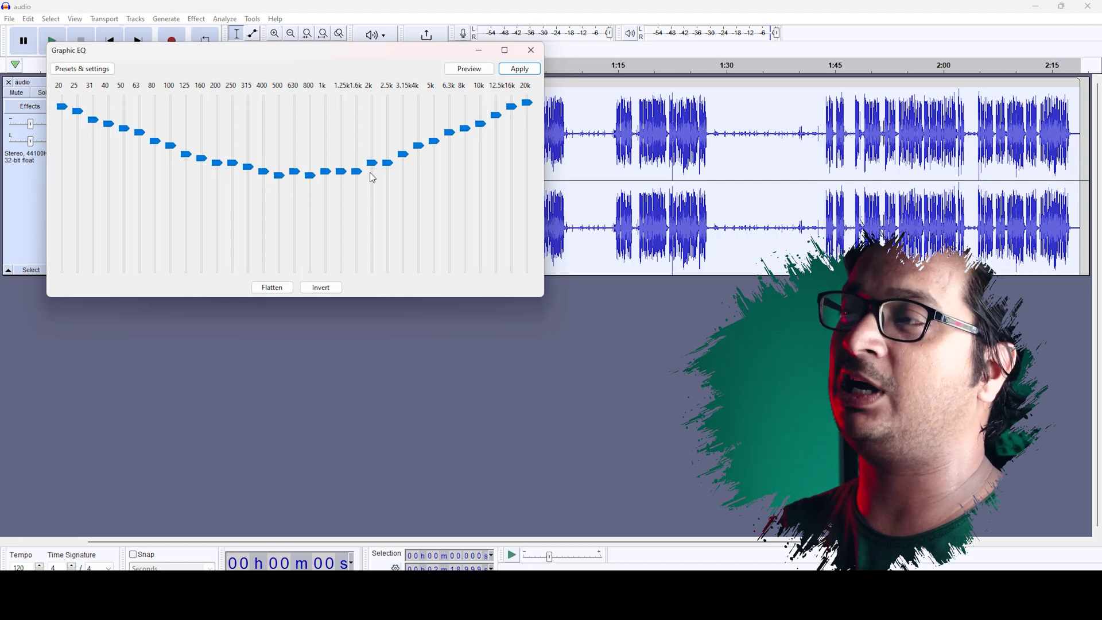
{"action": "scroll", "coordinate": [372, 173], "scroll_direction": "down", "scroll_amount": 1}
{"action": "scroll", "coordinate": [235, 185], "scroll_direction": "down", "scroll_amount": 2}
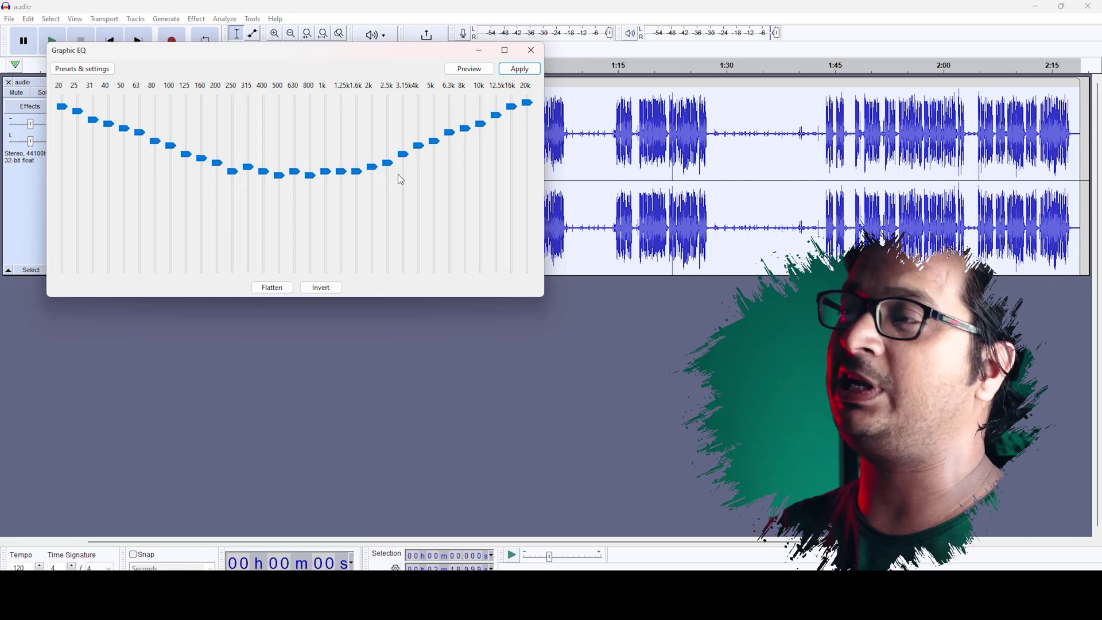
{"action": "scroll", "coordinate": [245, 188], "scroll_direction": "down", "scroll_amount": 1}
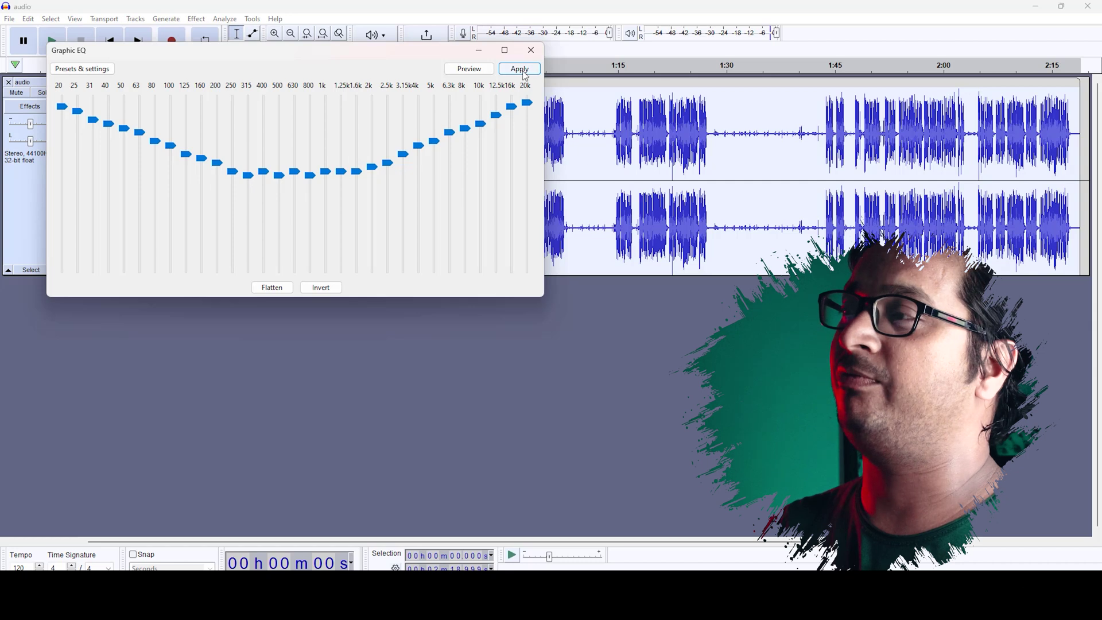
{"action": "left_click", "coordinate": [520, 69]}
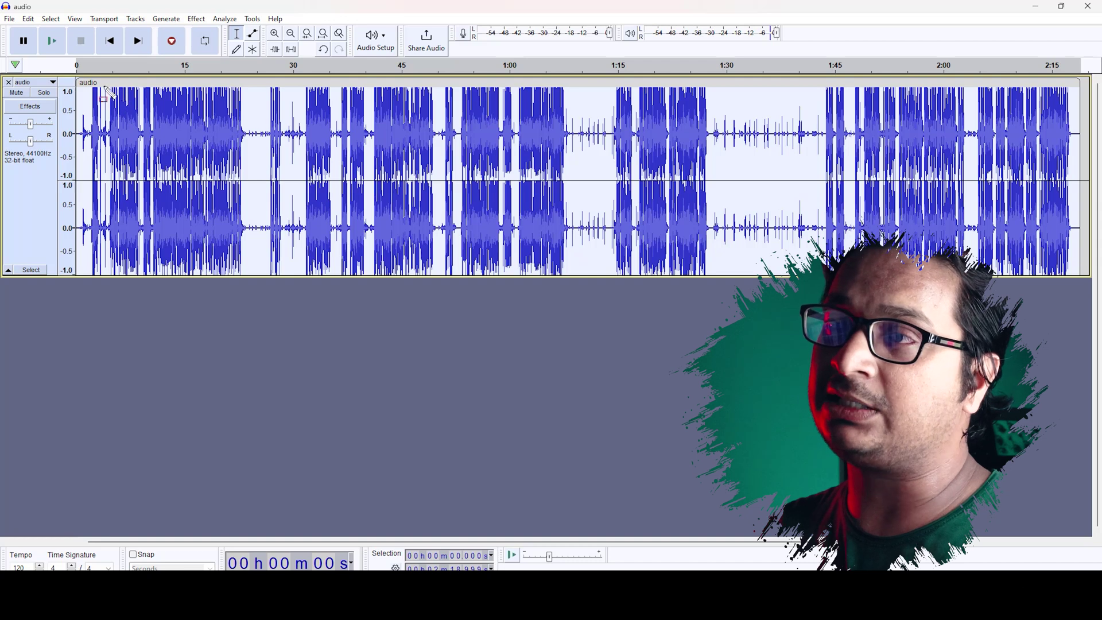
{"action": "left_click_drag", "start_coordinate": [90, 79], "coordinate": [293, 87]}
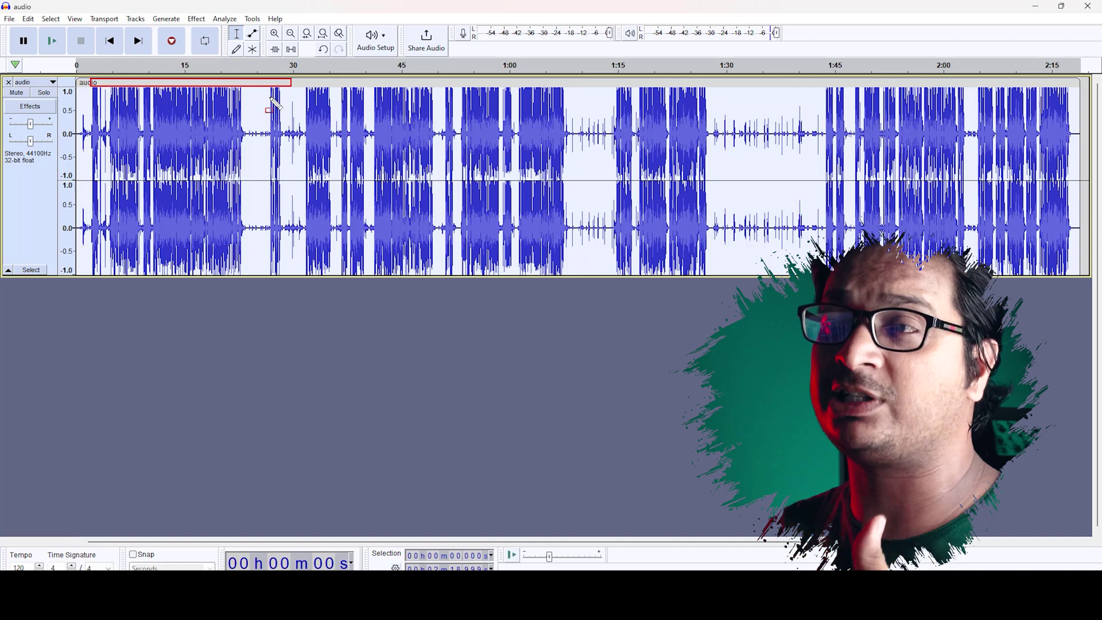
{"action": "key", "text": "Escape"}
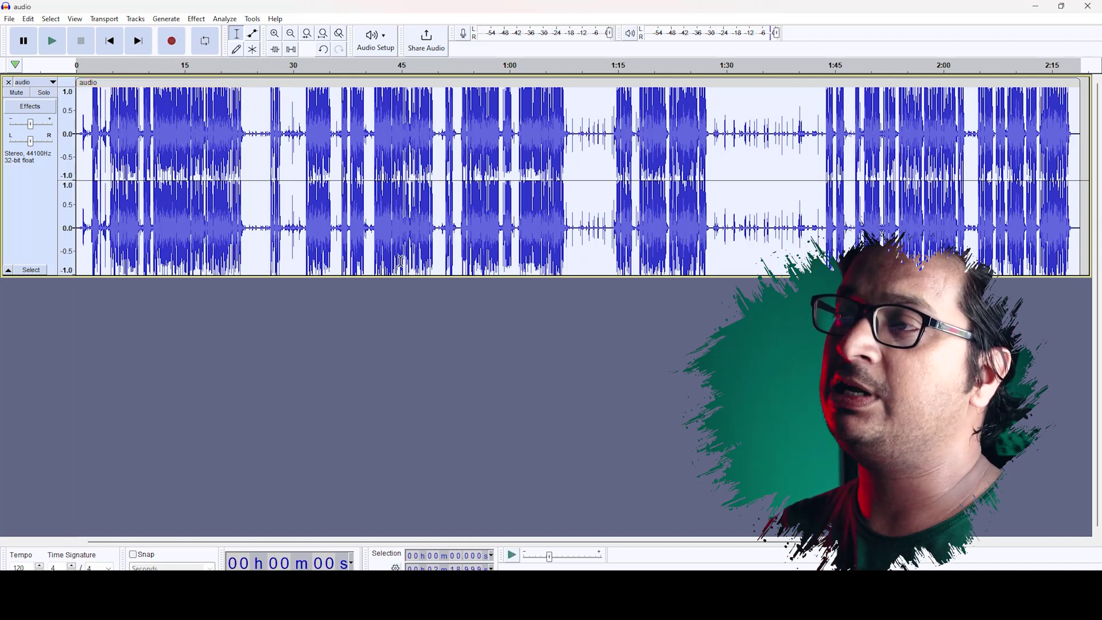
{"action": "left_click", "coordinate": [386, 363]}
{"action": "double_click", "coordinate": [425, 130]}
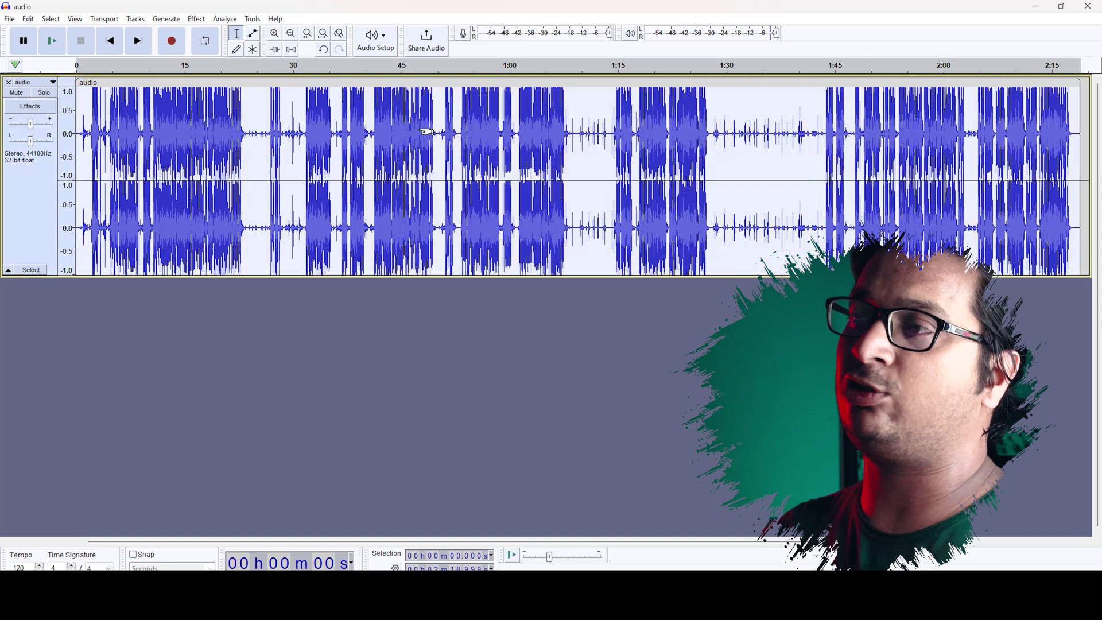
Amplify the entire track by -4.3 dB with clipping allowed, for a new peak amplitude of 7.524 dB.
{"action": "left_click", "coordinate": [197, 19]}
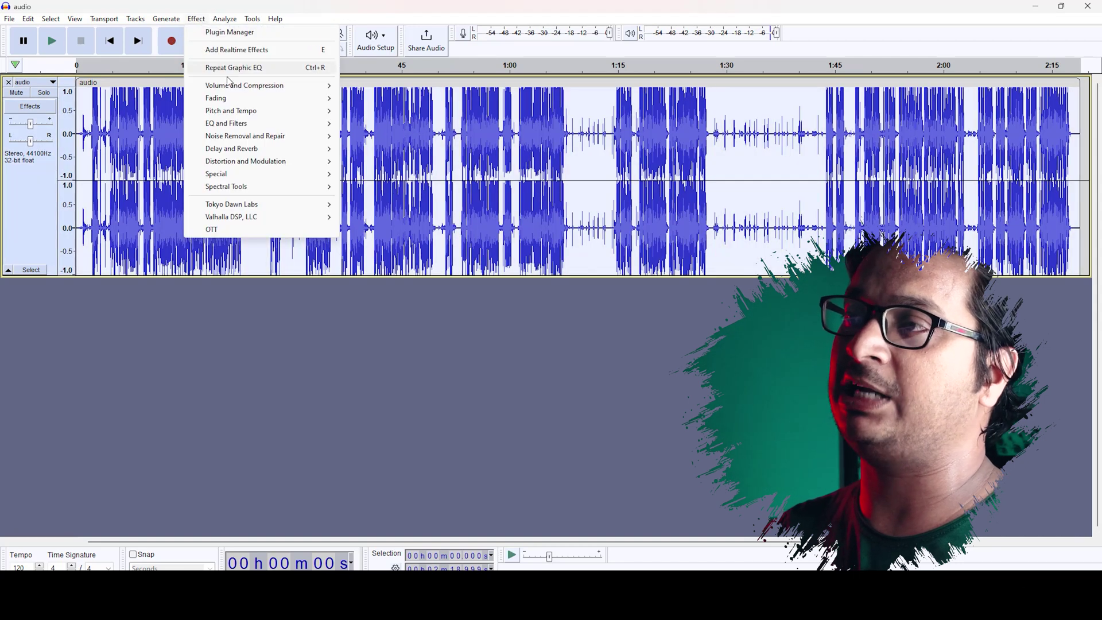
{"action": "mouse_move", "coordinate": [272, 90]}
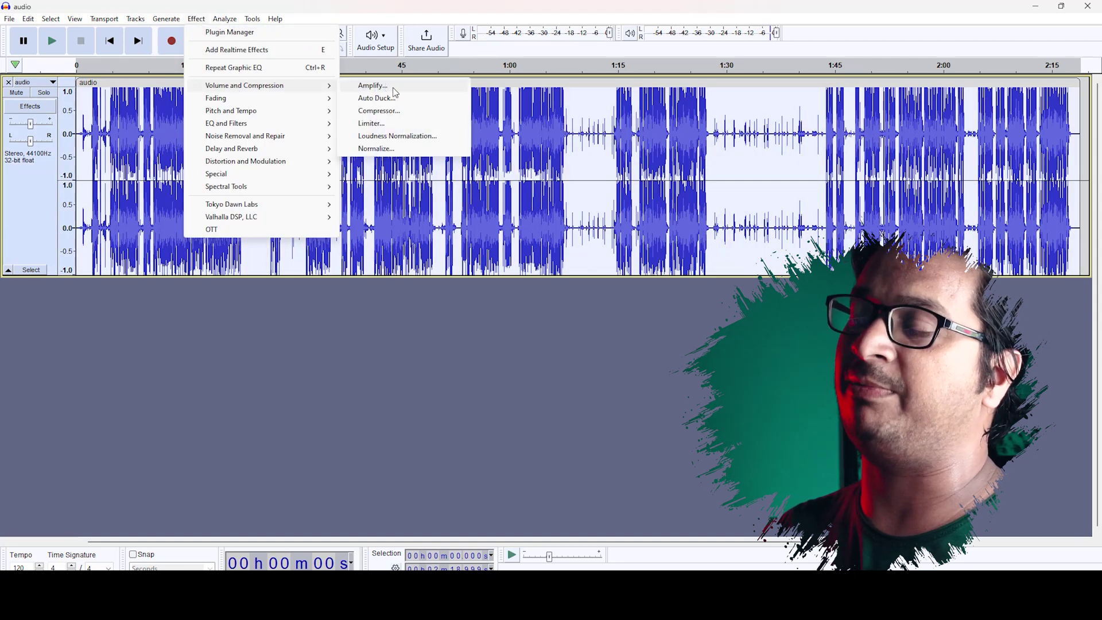
{"action": "left_click", "coordinate": [395, 93]}
{"action": "left_click_drag", "start_coordinate": [534, 246], "coordinate": [229, 77]}
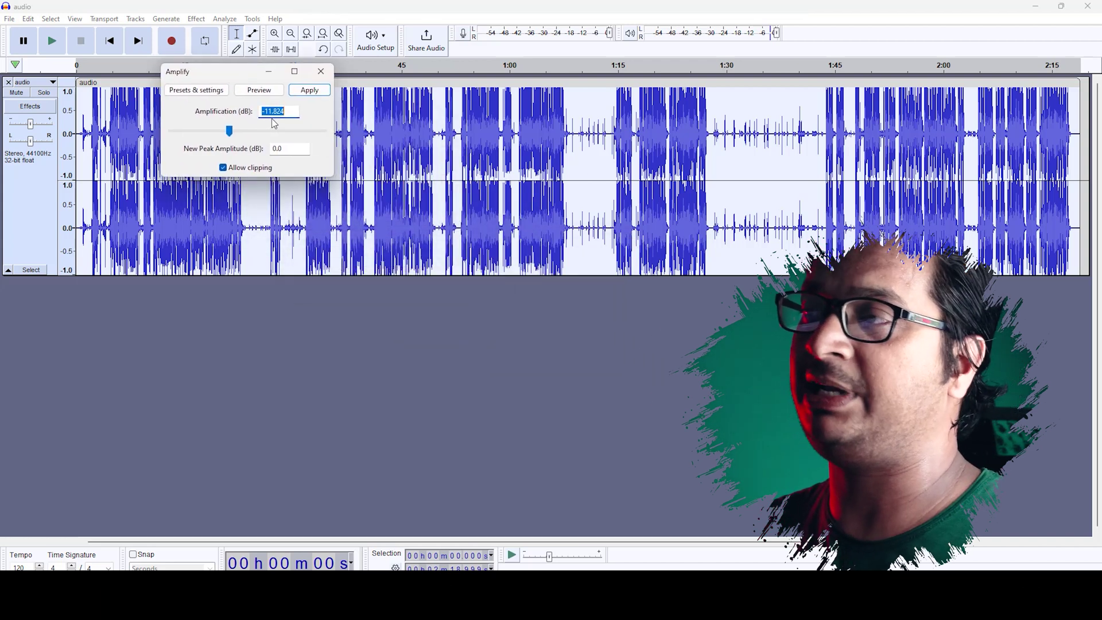
{"action": "left_click_drag", "start_coordinate": [230, 132], "coordinate": [244, 137]}
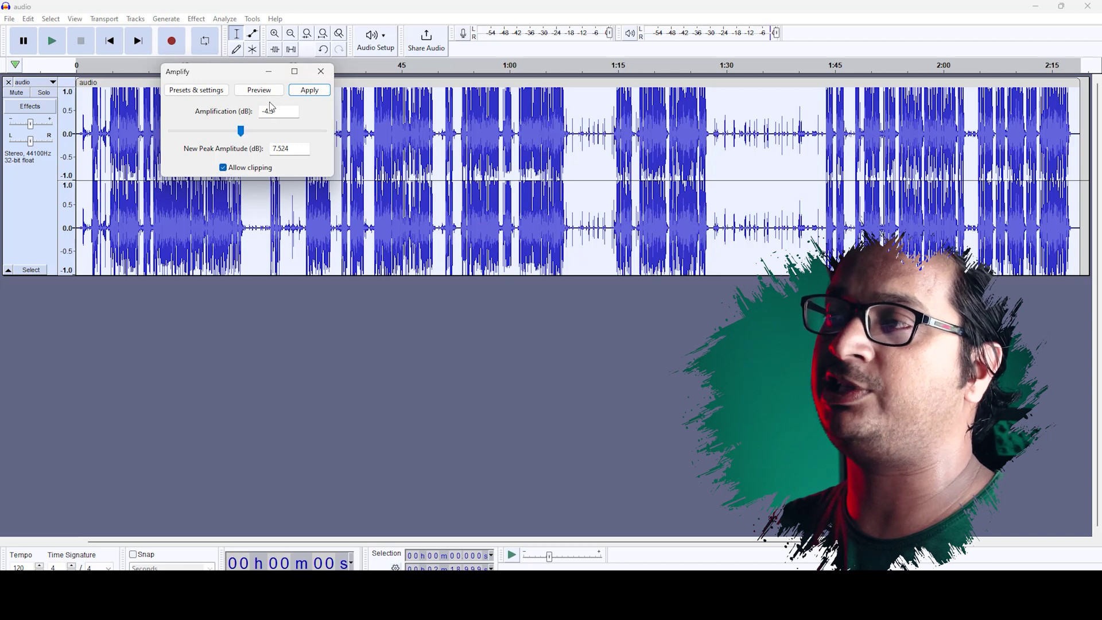
{"action": "left_click", "coordinate": [309, 91]}
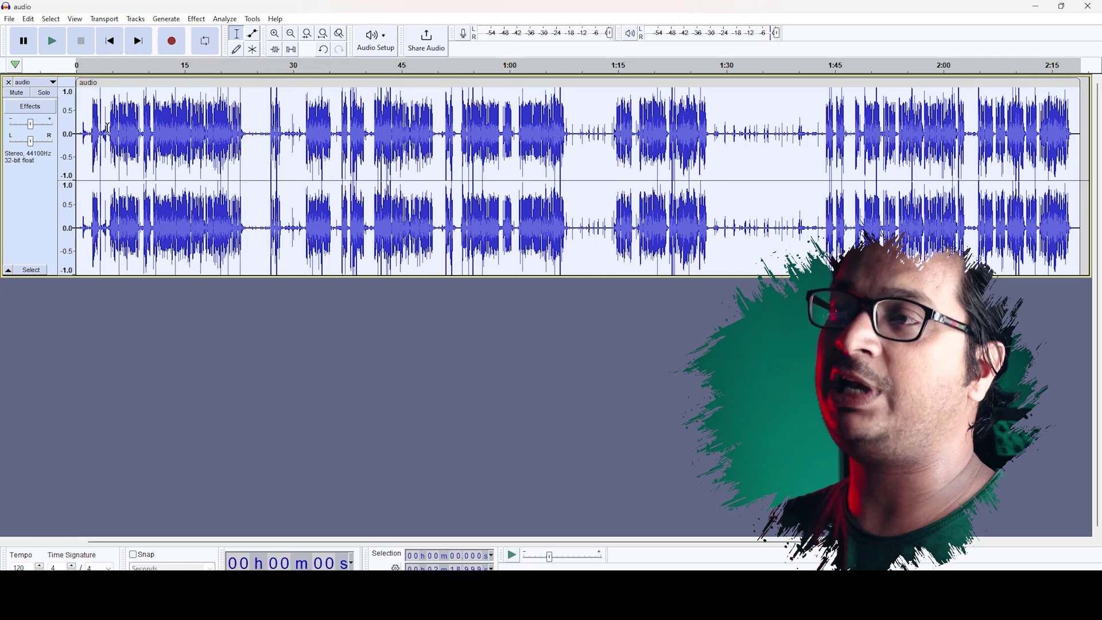
Play the amplified track from about 0:05 and again from about 0:32 to check its sound.
{"action": "left_click", "coordinate": [112, 99]}
{"action": "left_click", "coordinate": [52, 41]}
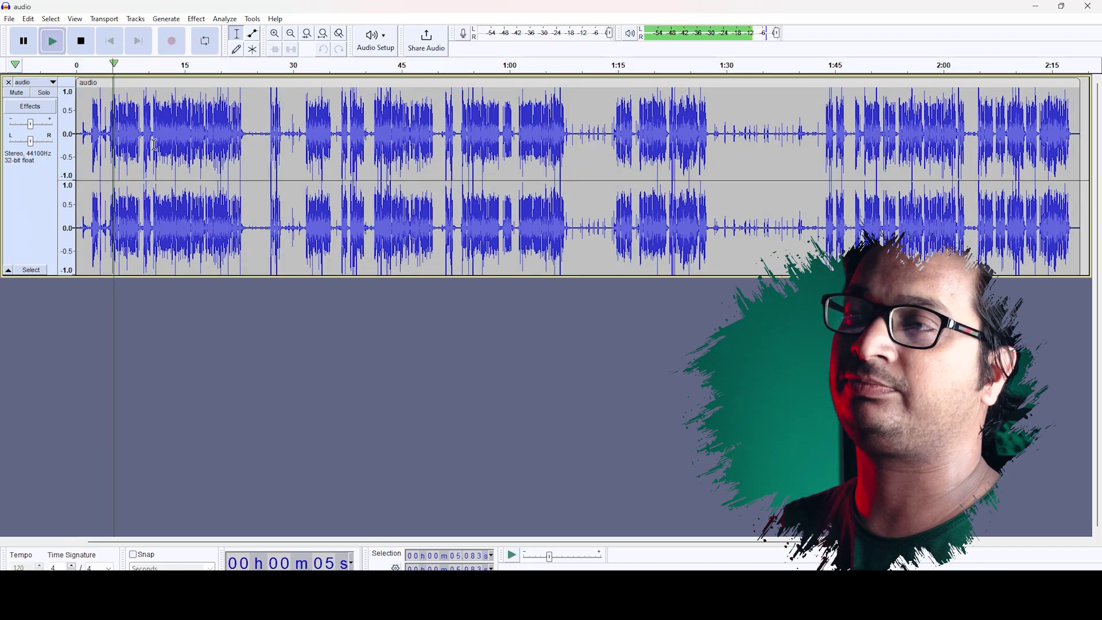
{"action": "left_click", "coordinate": [90, 43]}
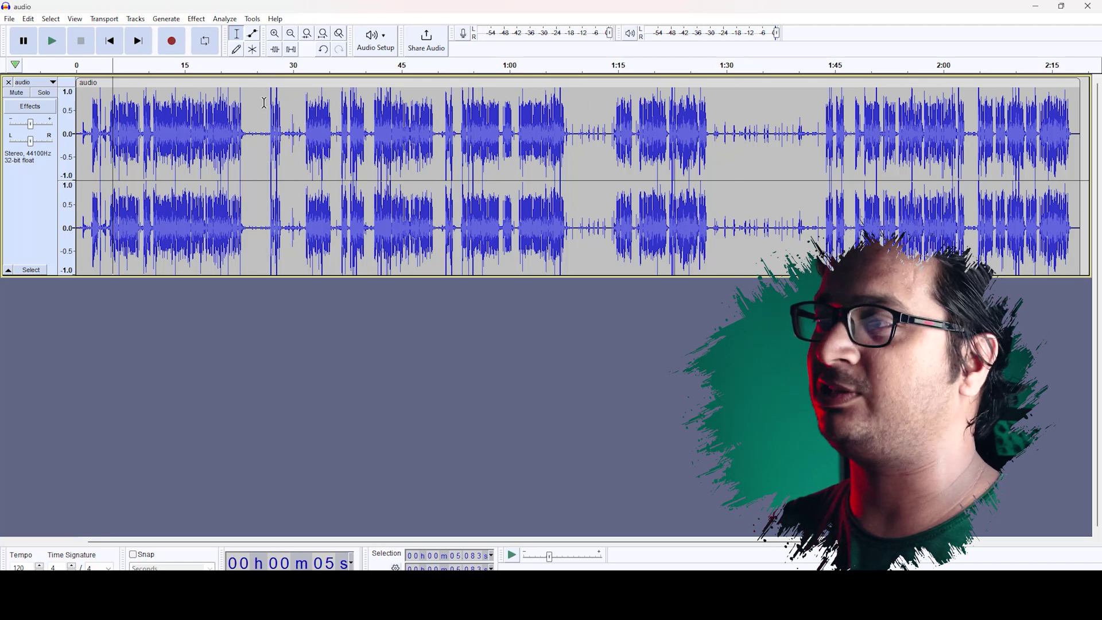
{"action": "left_click", "coordinate": [307, 102]}
{"action": "key", "text": "space"}
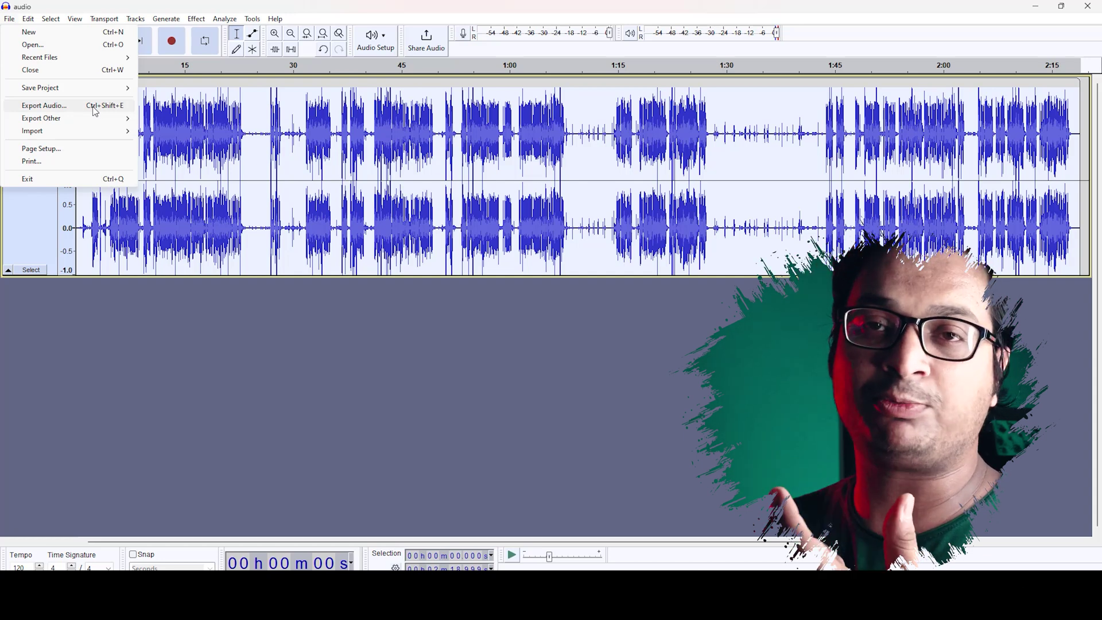
Start an audio export in MP3 format and name the file xxxxx.
{"action": "left_click", "coordinate": [95, 113]}
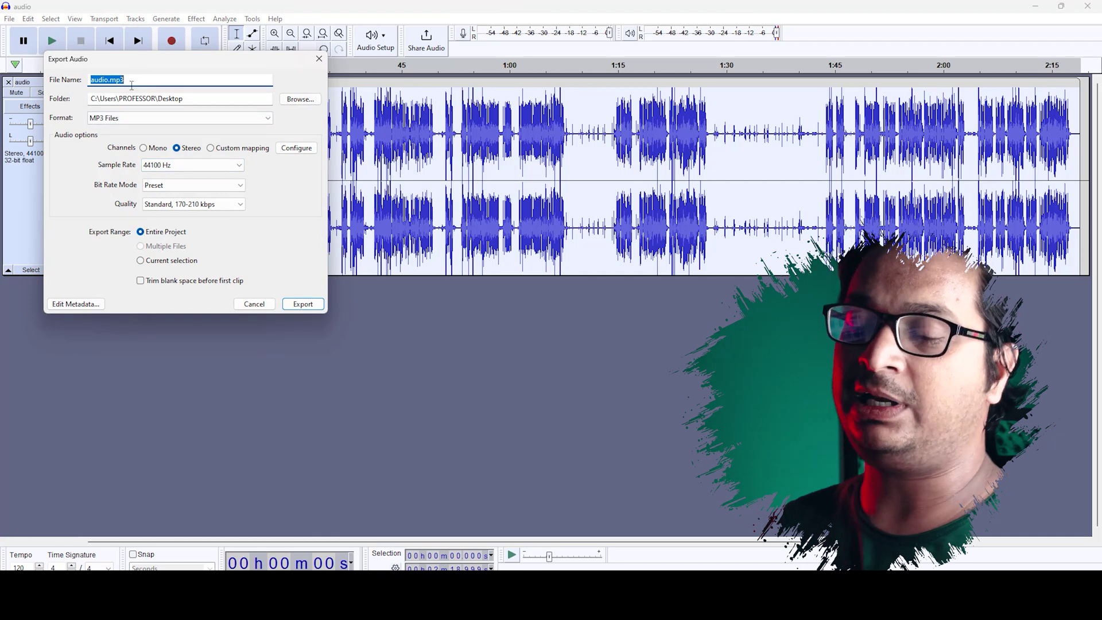
{"action": "type", "text": "xxxxx"}
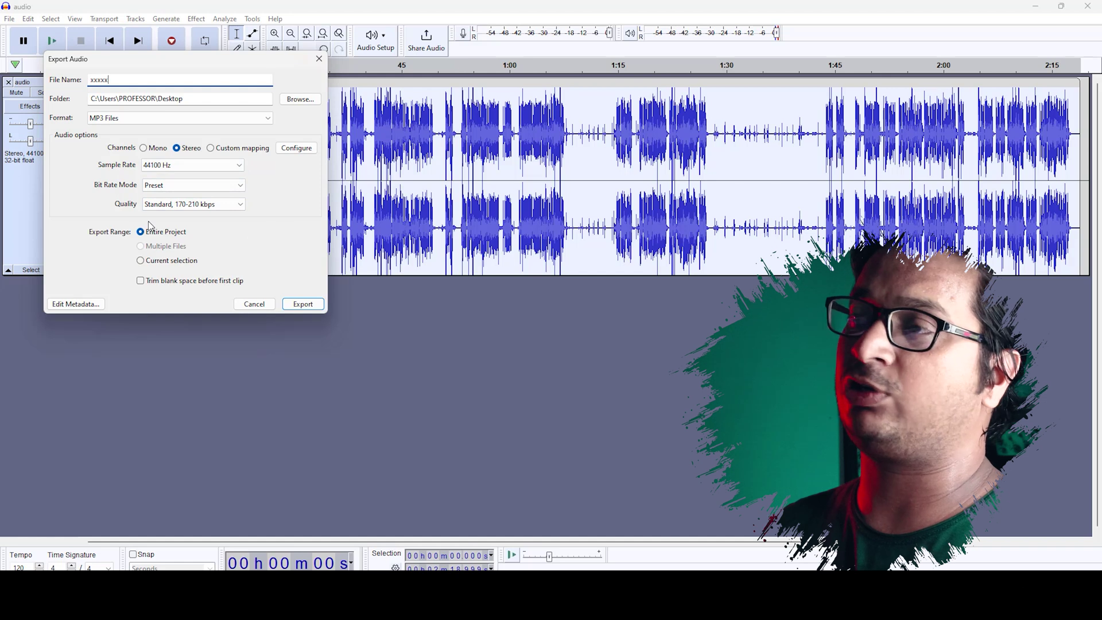
{"action": "left_click_drag", "start_coordinate": [91, 151], "coordinate": [271, 264]}
{"action": "left_click_drag", "start_coordinate": [167, 139], "coordinate": [230, 174]}
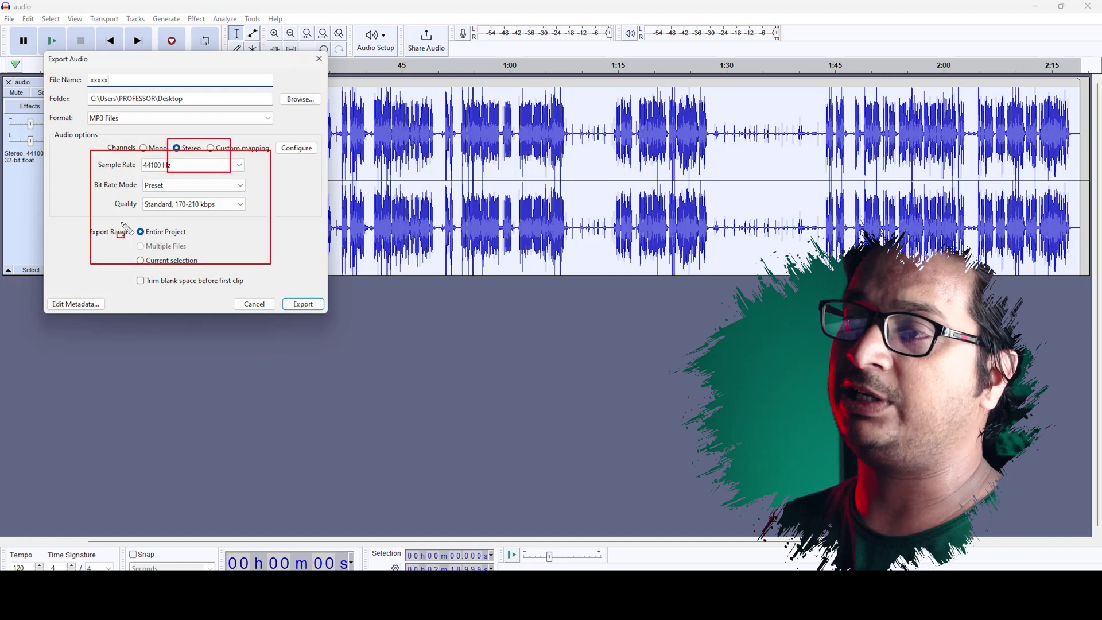
{"action": "left_click_drag", "start_coordinate": [121, 222], "coordinate": [212, 246]}
{"action": "left_click_drag", "start_coordinate": [141, 271], "coordinate": [238, 290]}
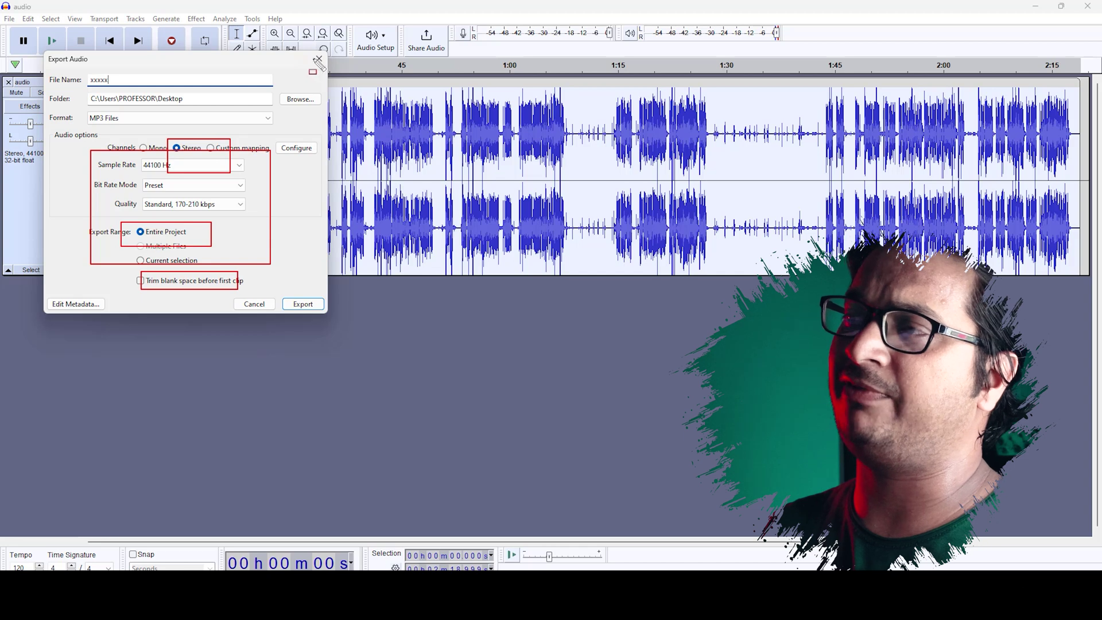
{"action": "left_click_drag", "start_coordinate": [278, 85], "coordinate": [349, 120]}
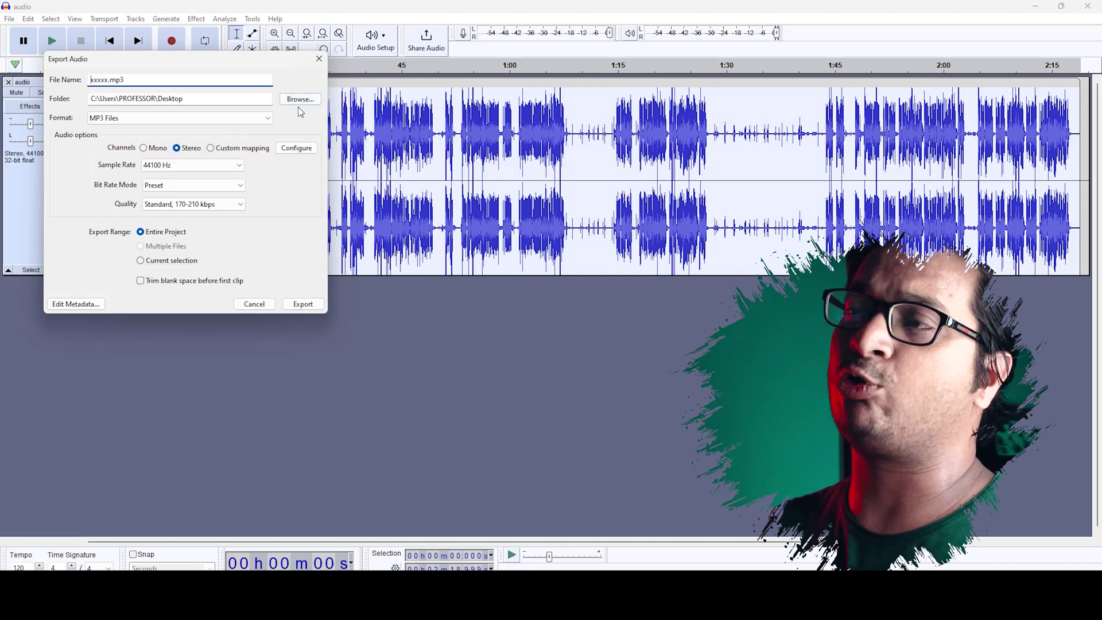
Check the Desktop destination folder and export the entire project as xxxxx.mp3.
{"action": "left_click", "coordinate": [300, 100]}
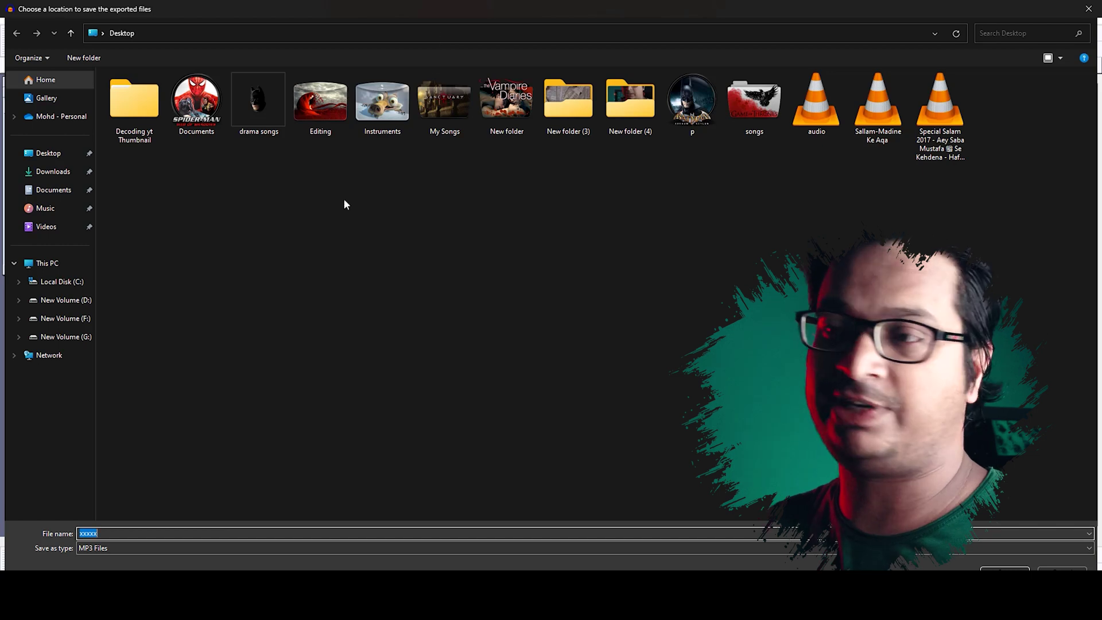
{"action": "left_click", "coordinate": [1088, 9]}
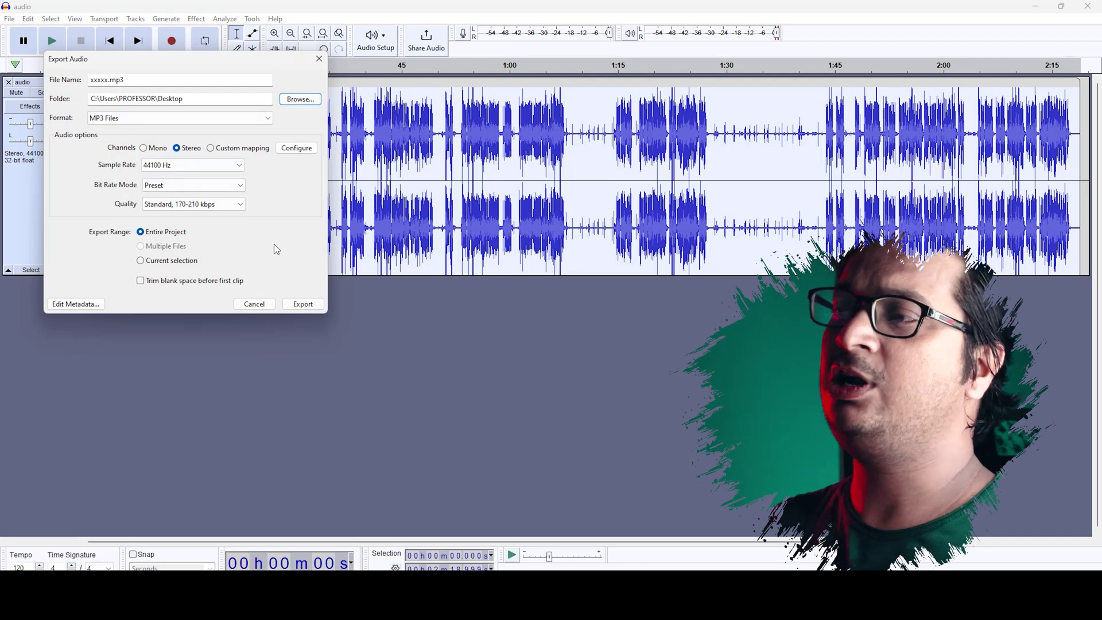
{"action": "left_click", "coordinate": [303, 304]}
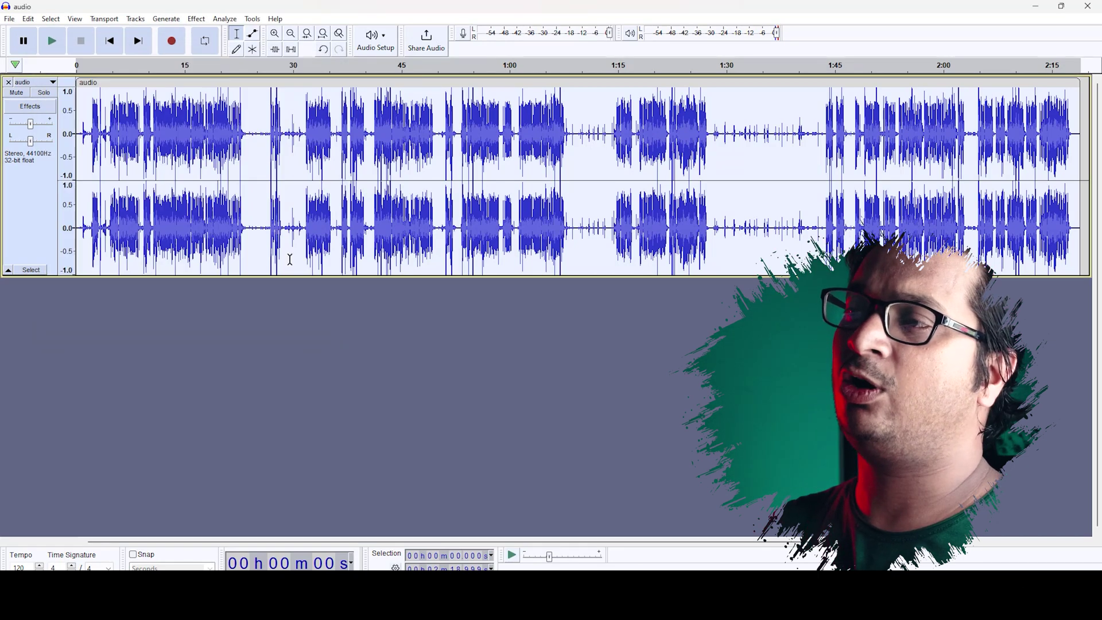
Switch to the desktop, move the exported xxxxx file to a free spot and open it in VLC media player.
{"action": "left_click", "coordinate": [1036, 6]}
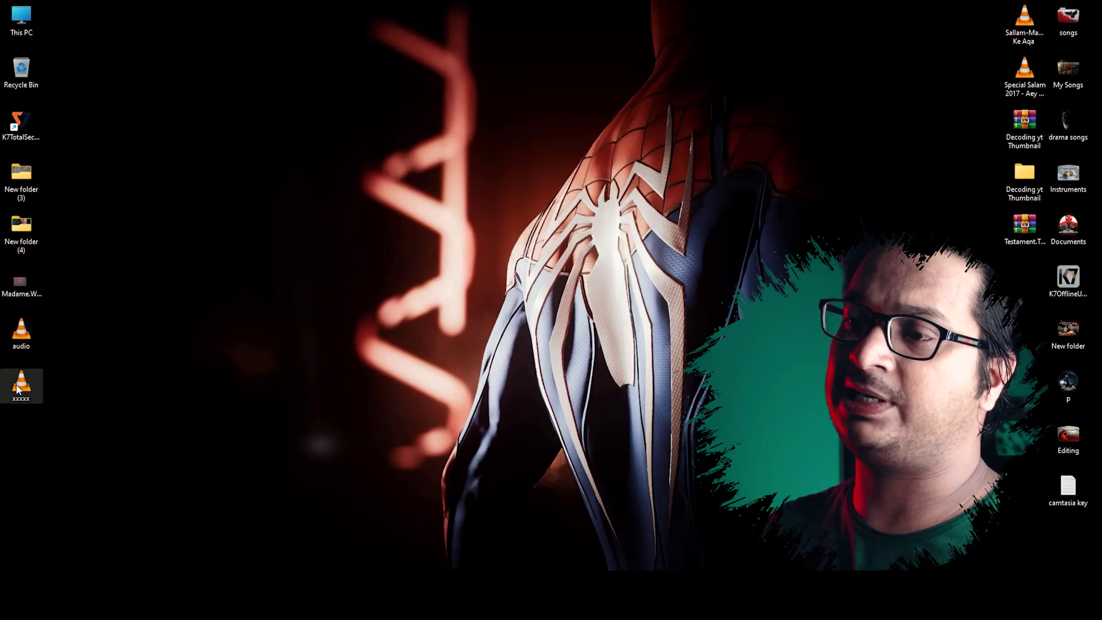
{"action": "left_click_drag", "start_coordinate": [95, 88], "coordinate": [107, 73]}
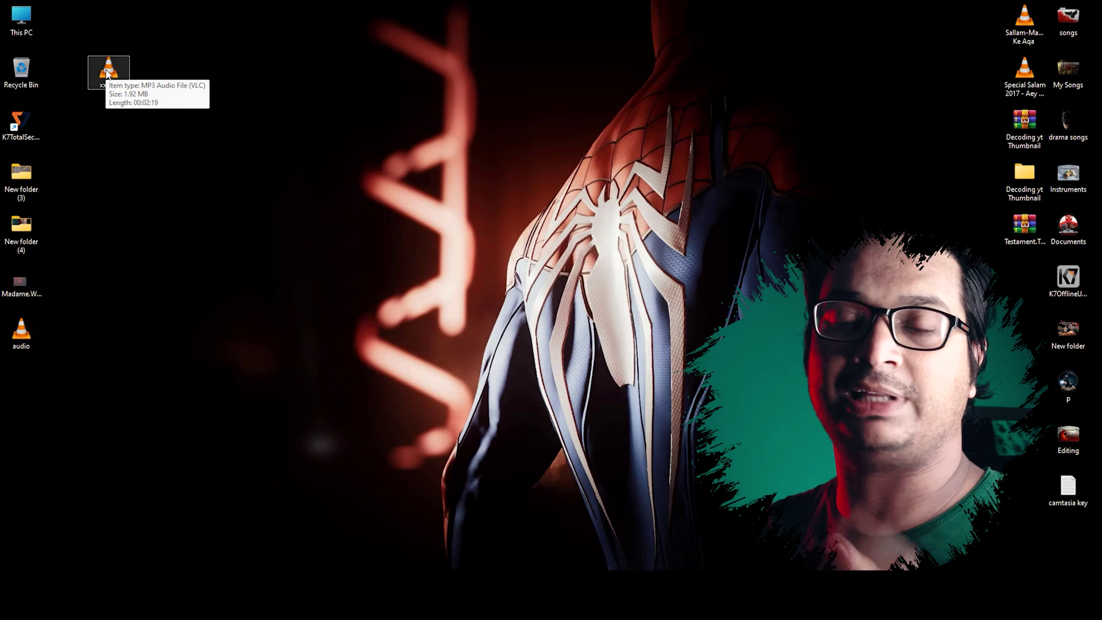
{"action": "double_click", "coordinate": [107, 70]}
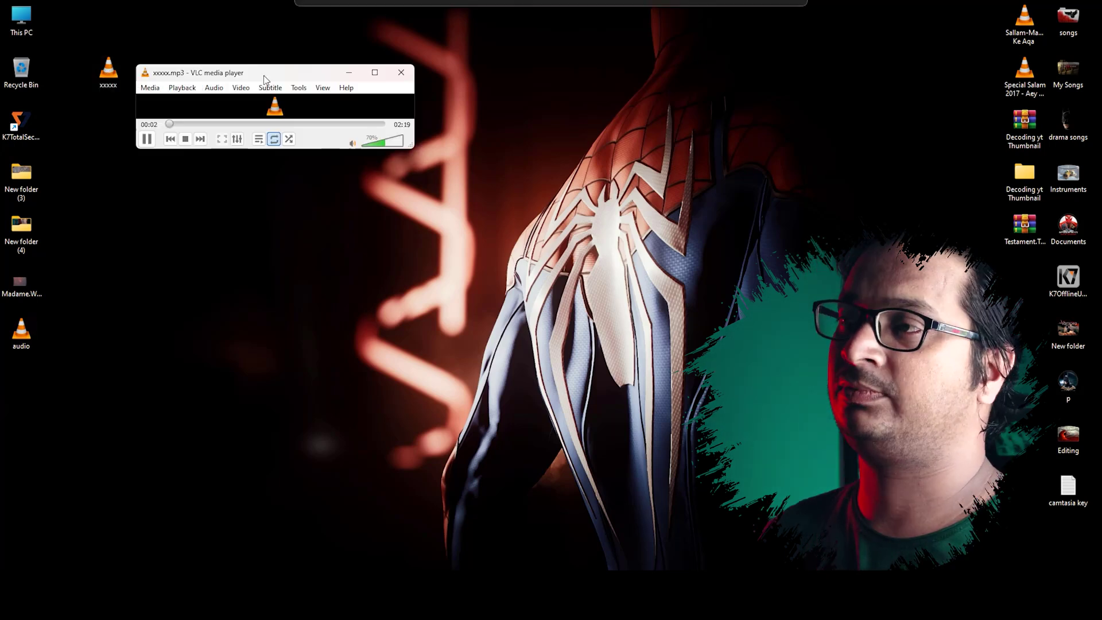
Set the playback volume to 75% while the exported xxxxx.mp3 plays.
{"action": "key", "text": "ctrl+Down"}
{"action": "key", "text": "ctrl+Down"}
{"action": "key", "text": "ctrl+Down"}
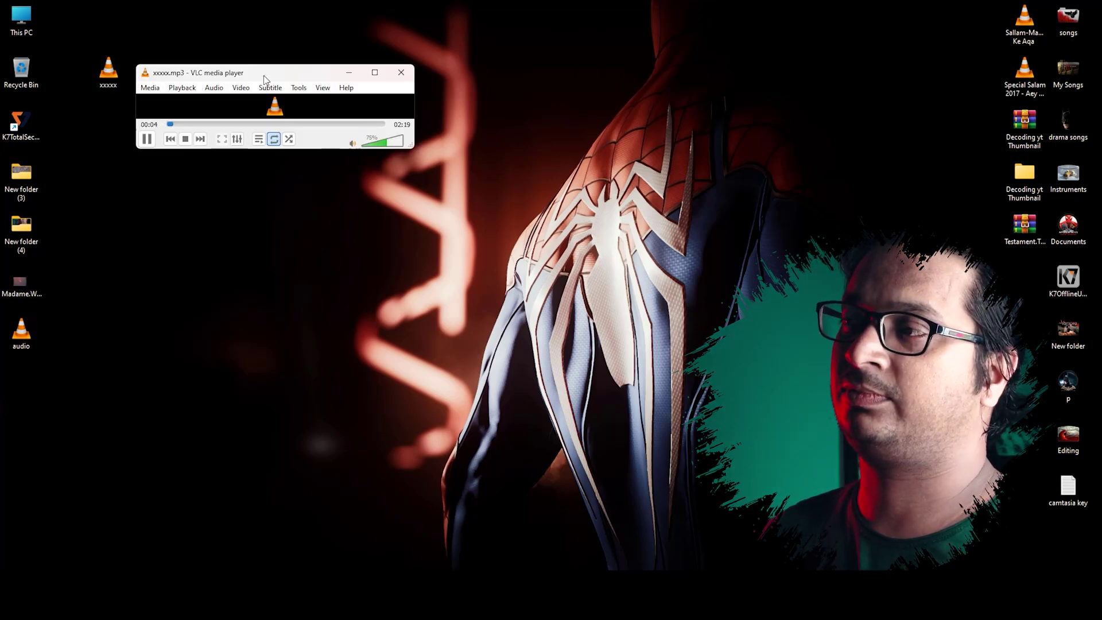